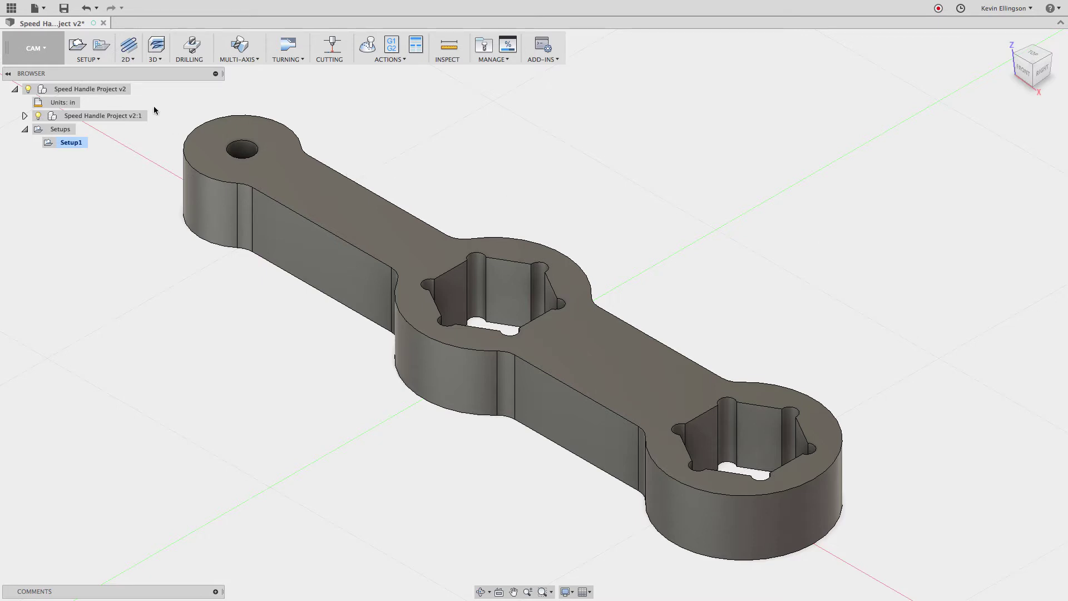
Add a 2D Face operation that uses the 47 – Ø3" Superfly face mill.
click(136, 59)
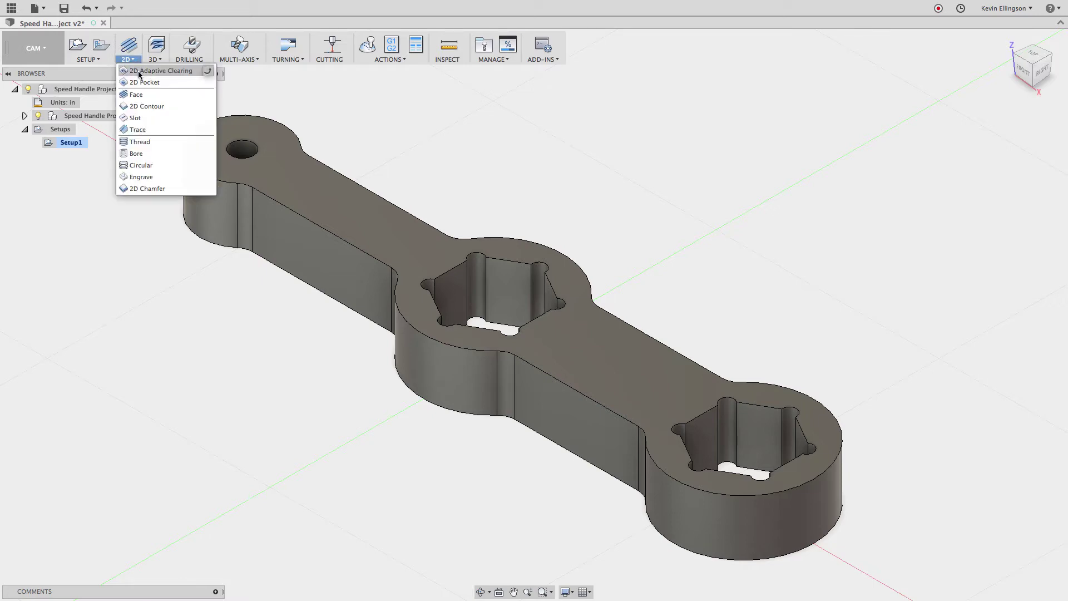
click(141, 95)
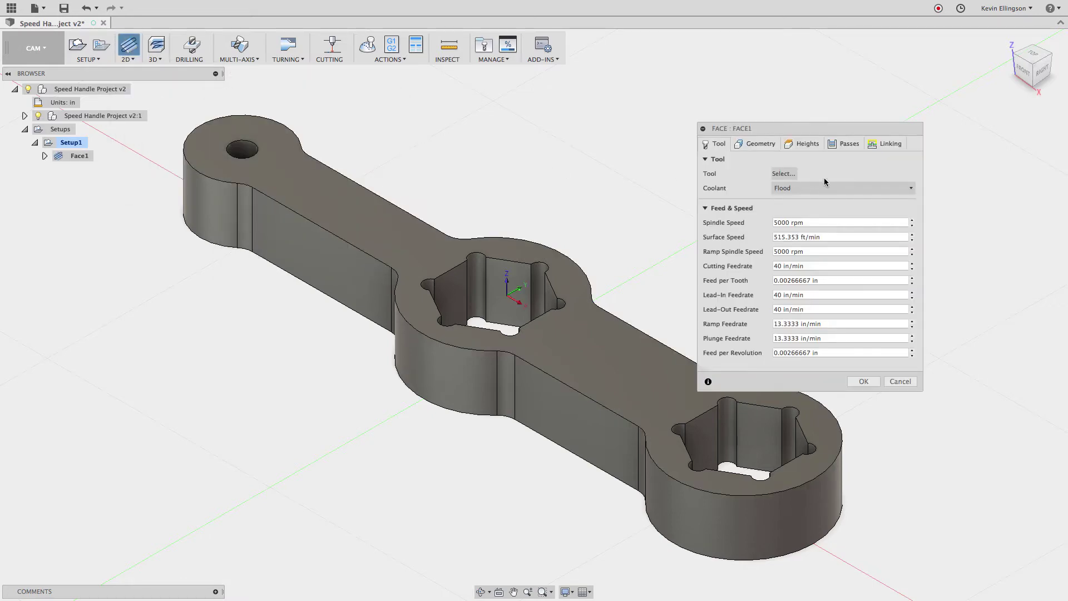
click(779, 174)
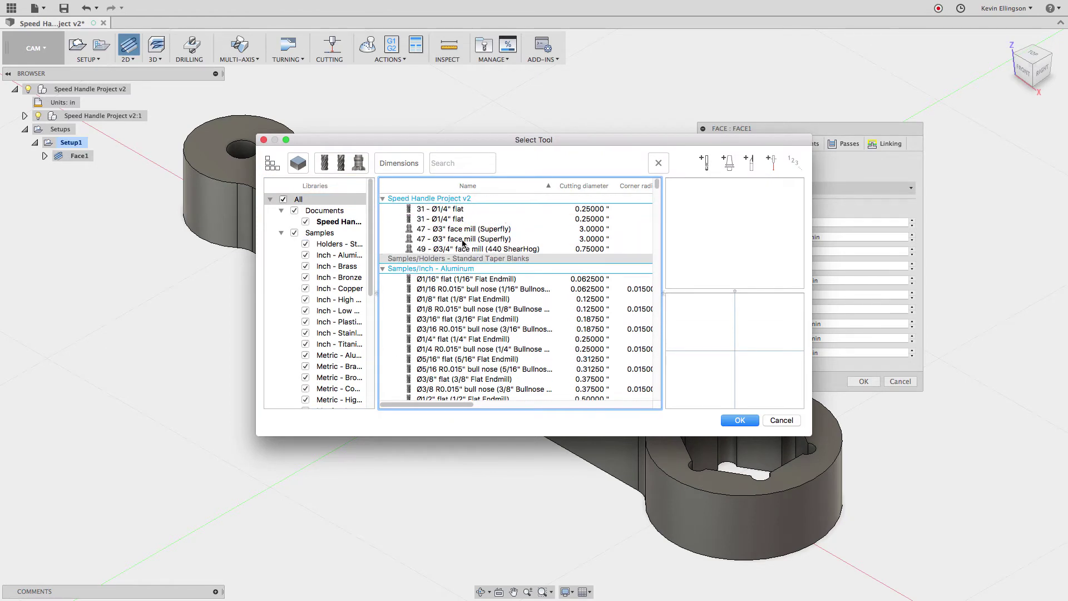
click(463, 239)
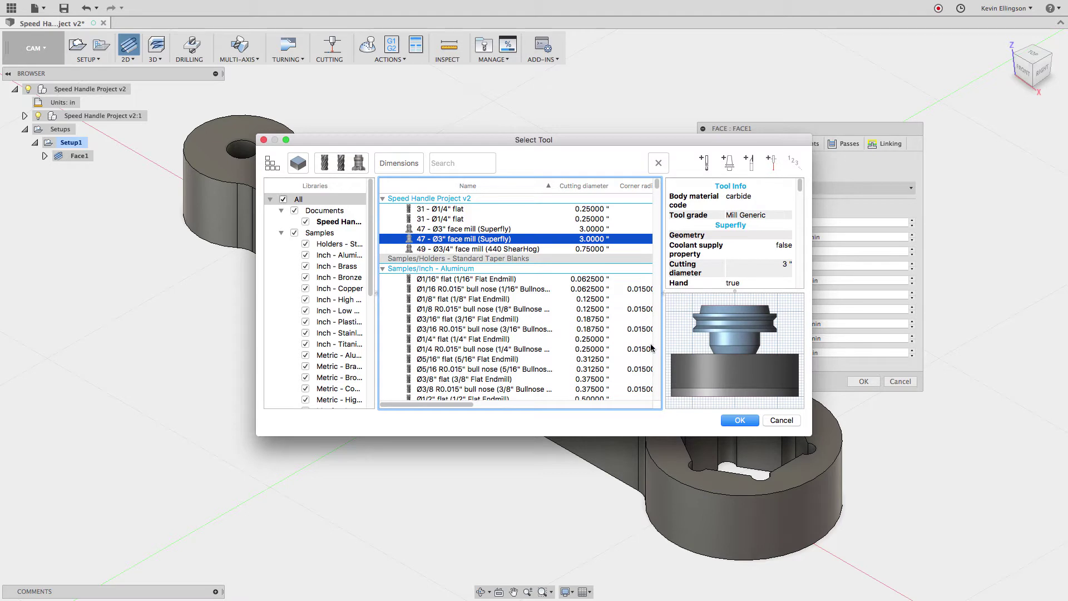
click(748, 421)
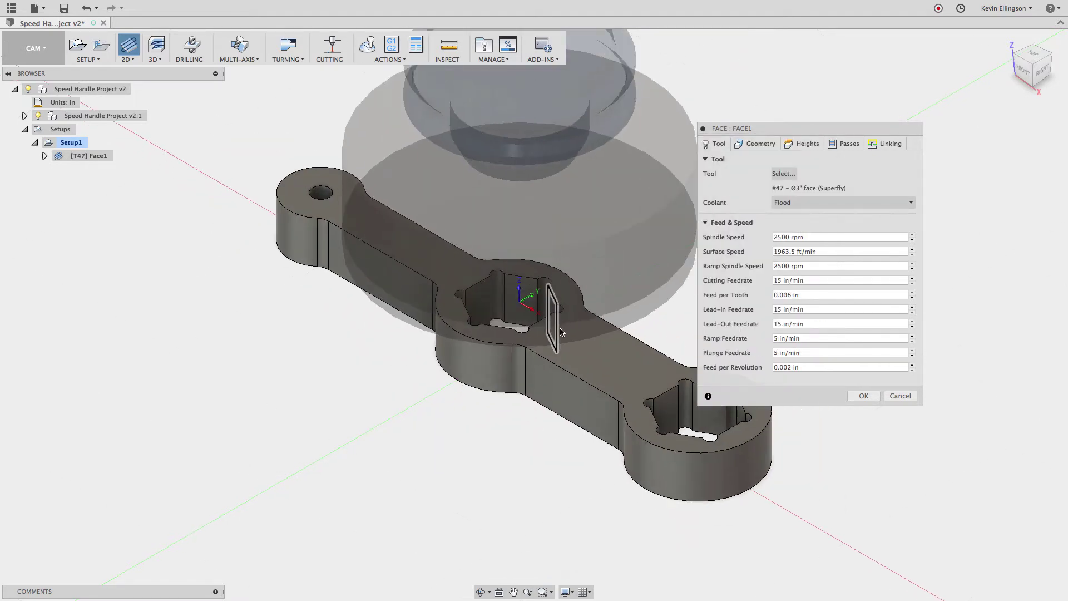
Review the face operation's Geometry, Heights and Passes settings.
scroll(560, 332, down, 2)
click(765, 147)
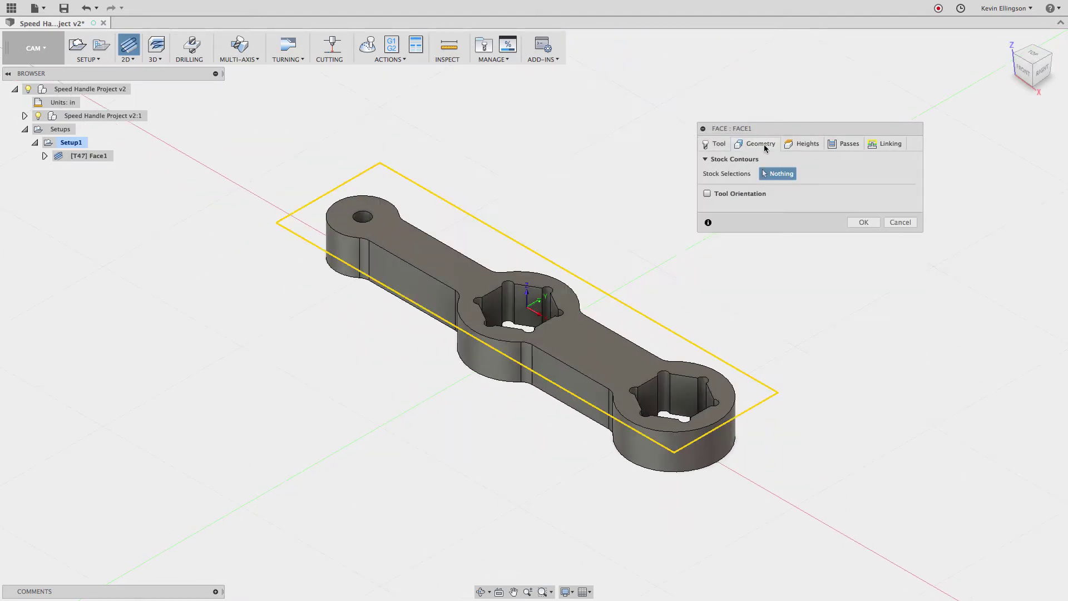
click(799, 144)
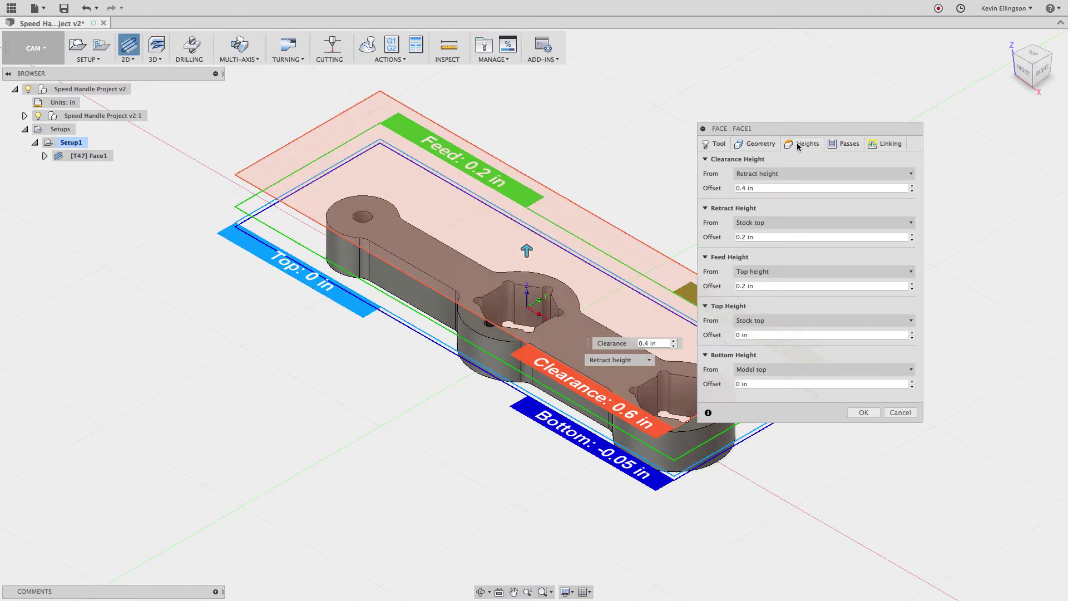
click(848, 144)
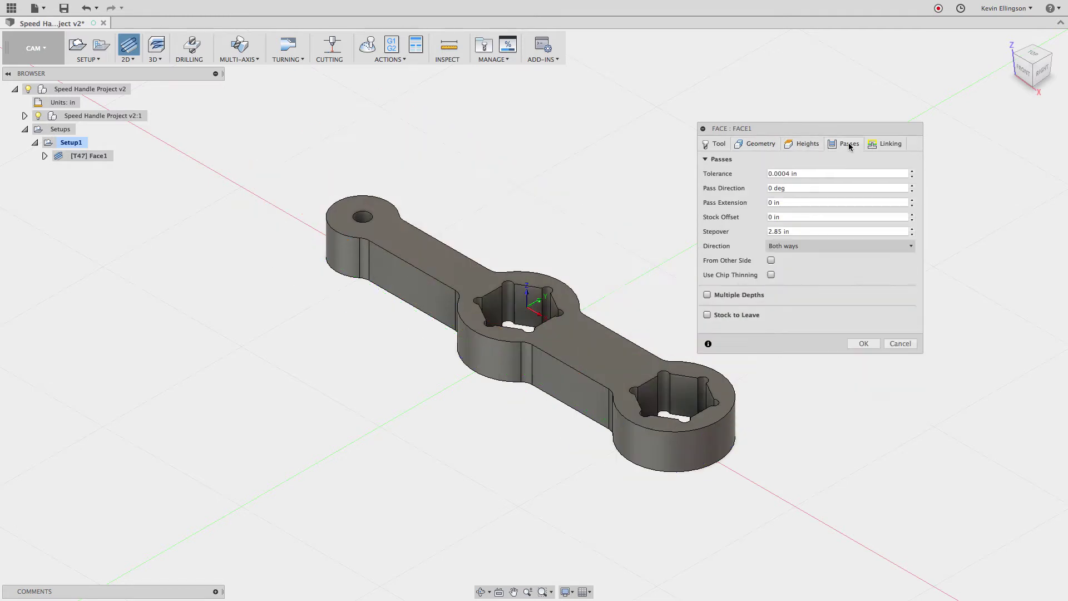
On Face1's Linking tab, toggle Extend Before Retract on and back off.
click(881, 147)
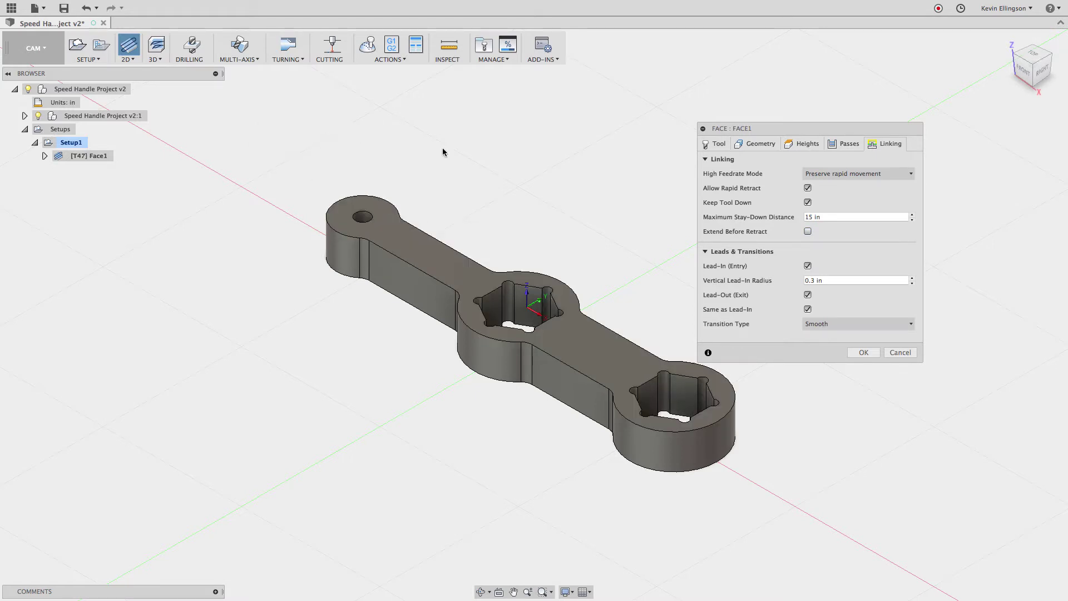
click(808, 231)
click(808, 232)
Make Maximum Stay-Down Distance the default, enable Extend Before Retract, and finish Face1.
click(831, 217)
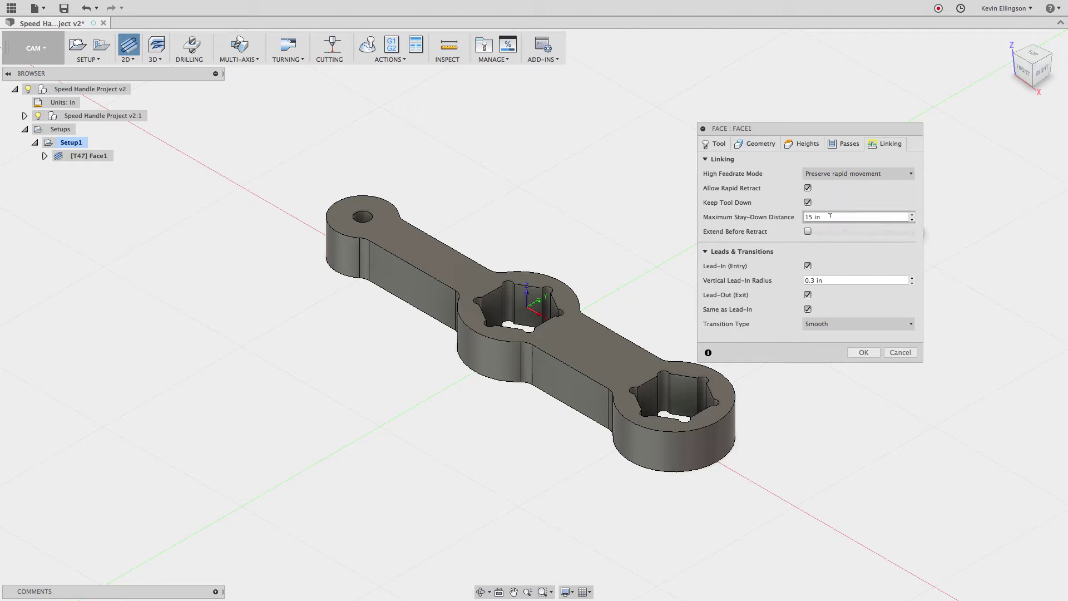
right_click(831, 217)
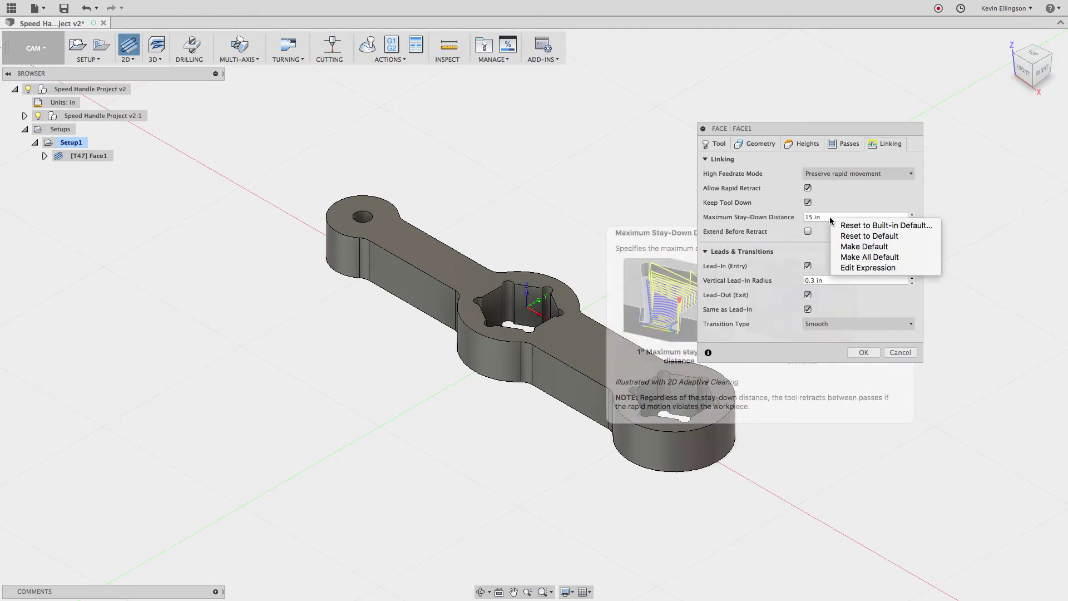
click(844, 246)
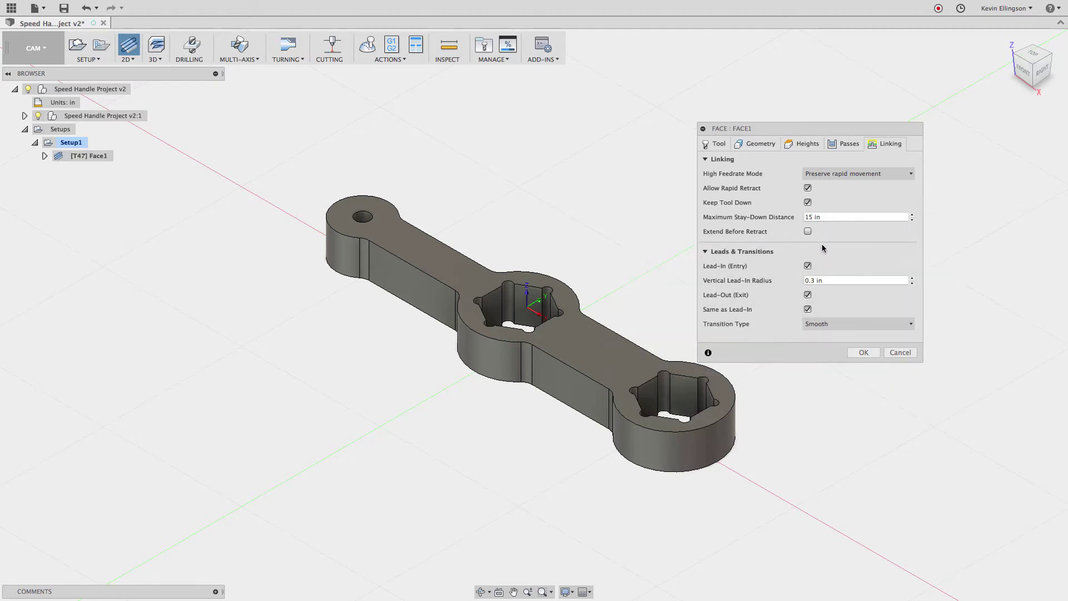
click(808, 232)
click(863, 354)
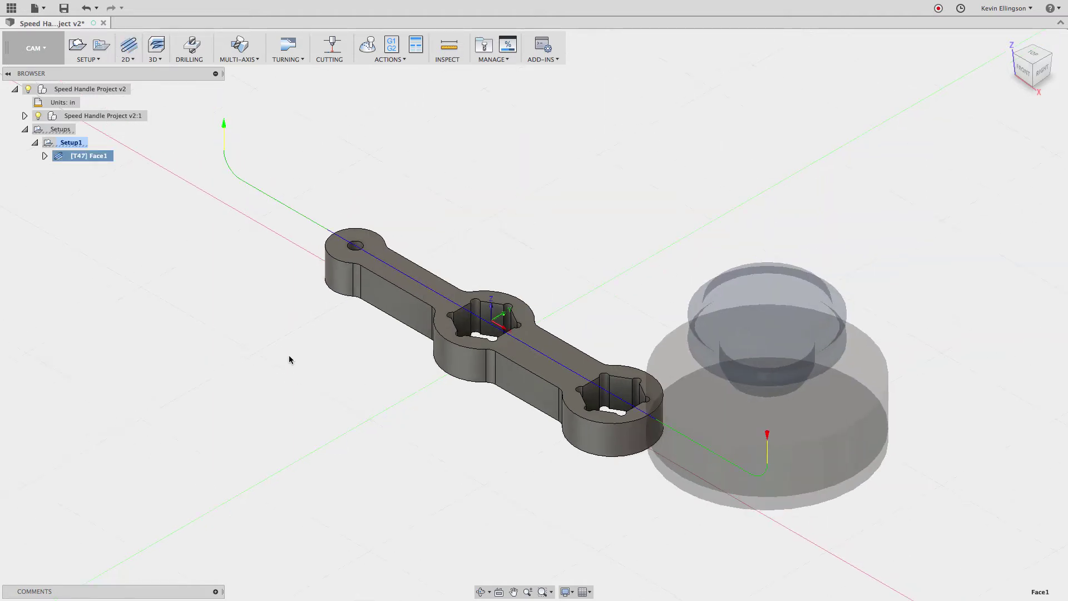
Start a Drill operation using the 1/4" spot drill.
click(166, 240)
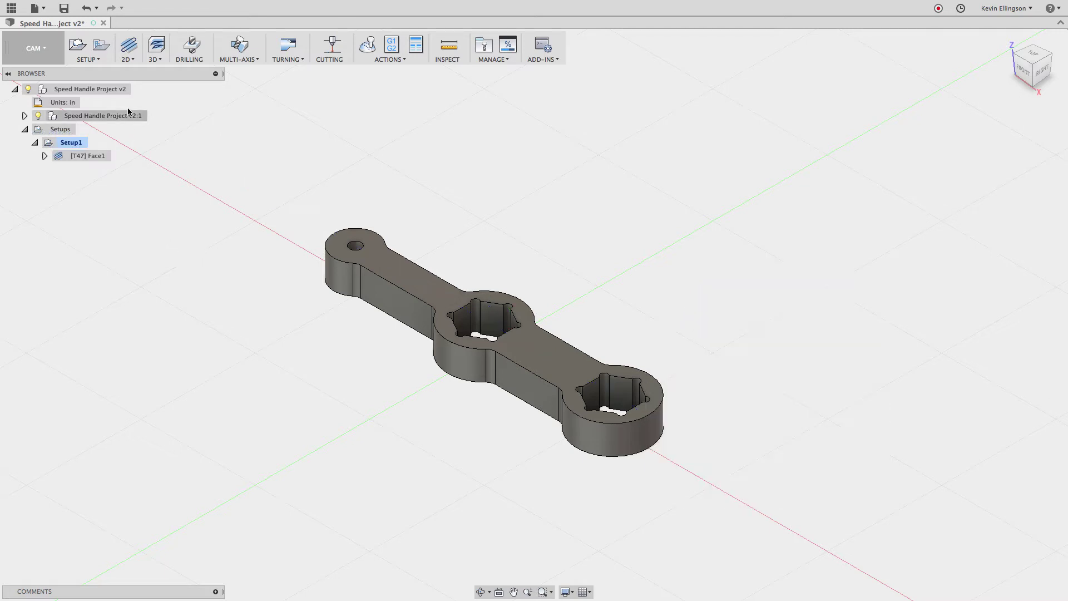
click(192, 47)
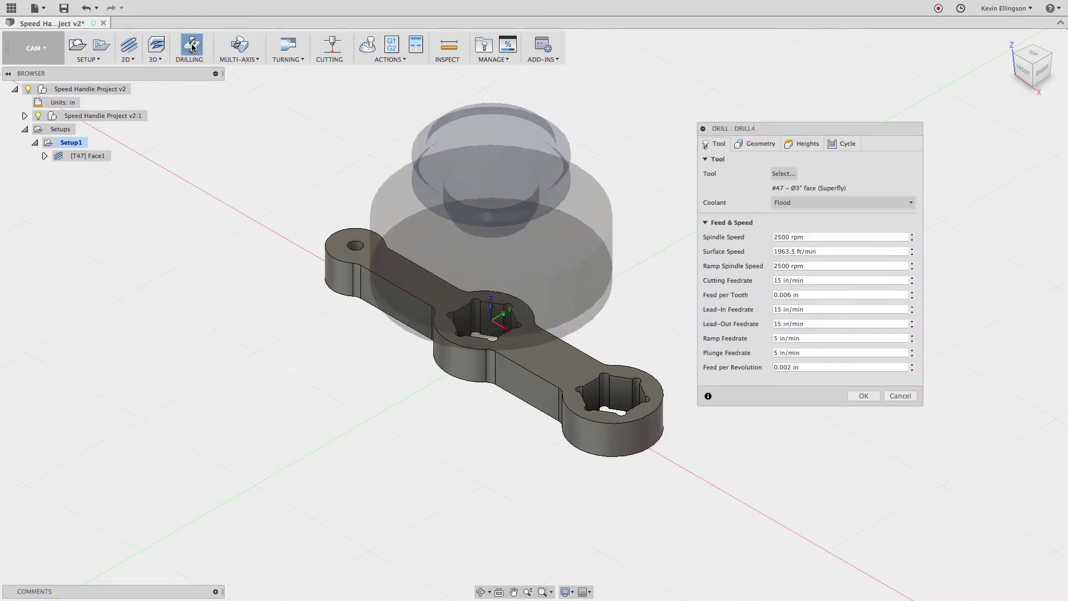
click(790, 173)
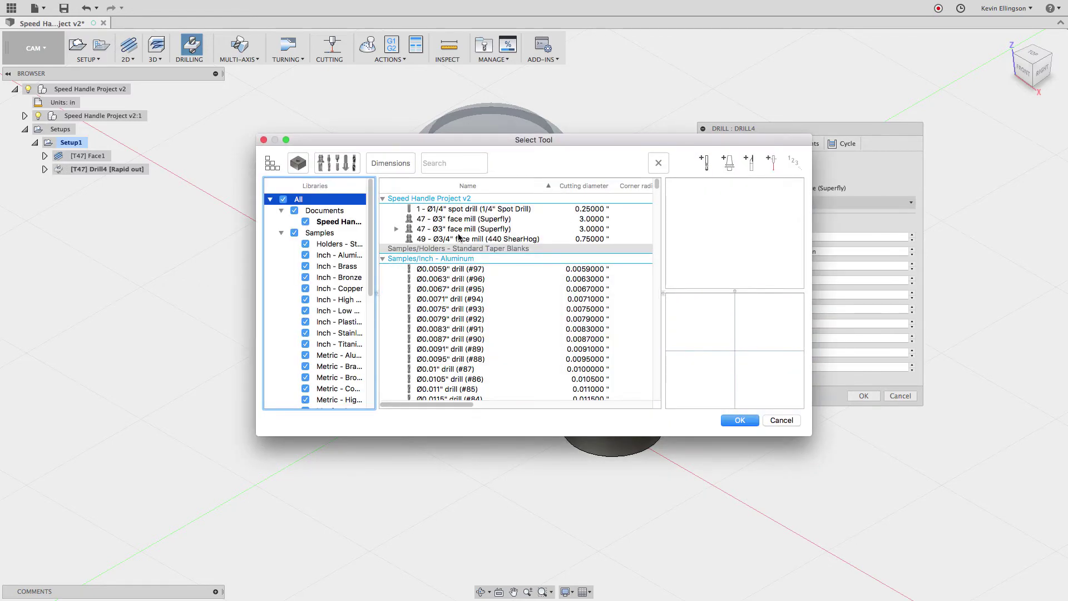
click(461, 209)
click(736, 419)
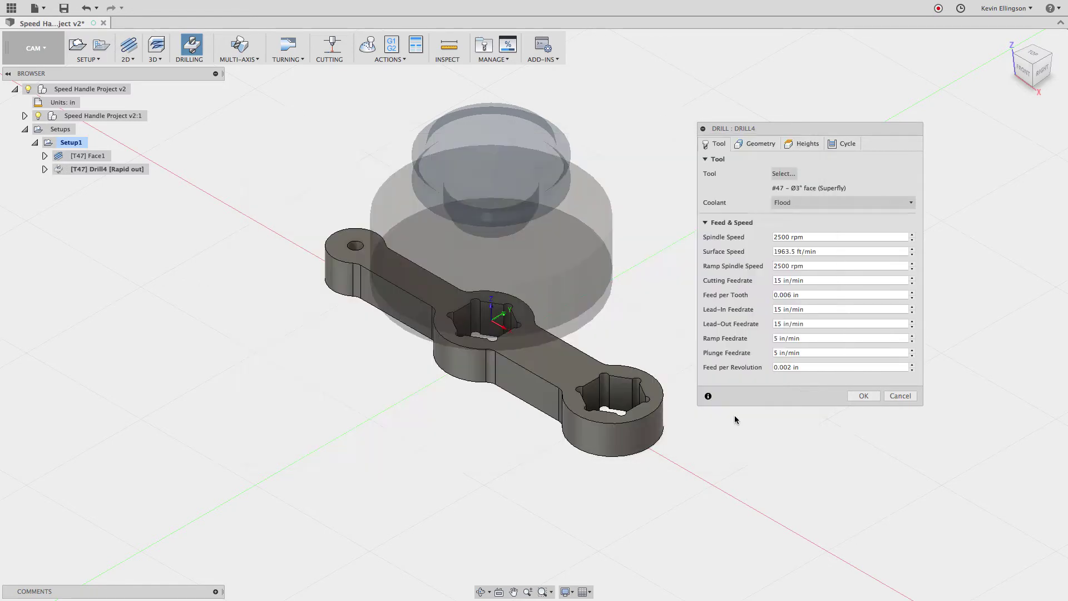
Pick the small hole face in the middle hex socket and enable Select Same Diameter.
click(758, 143)
scroll(470, 306, up, 3)
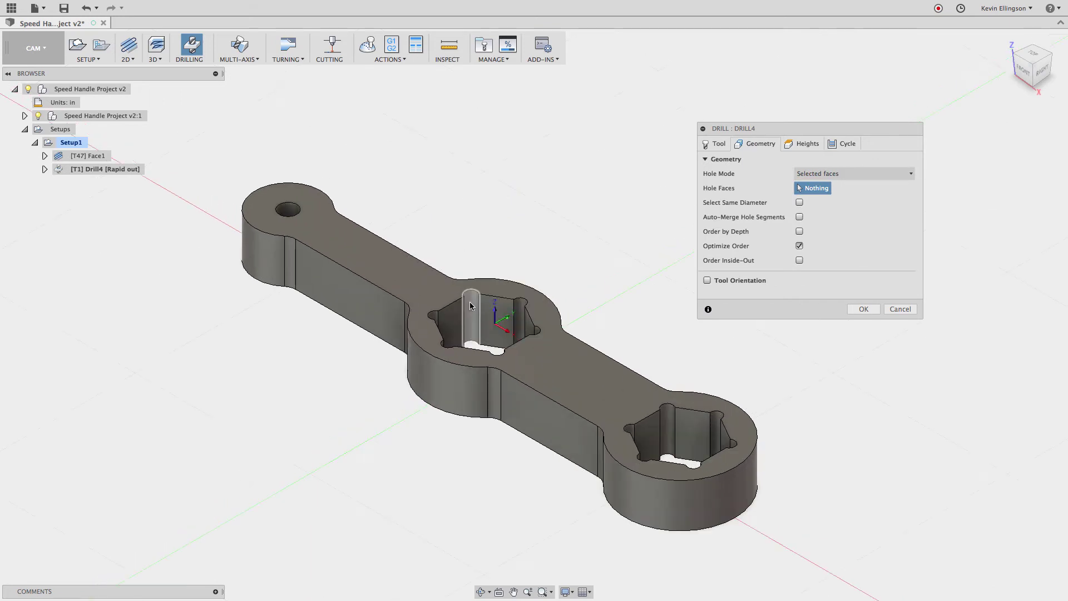
click(470, 306)
scroll(615, 271, down, 2)
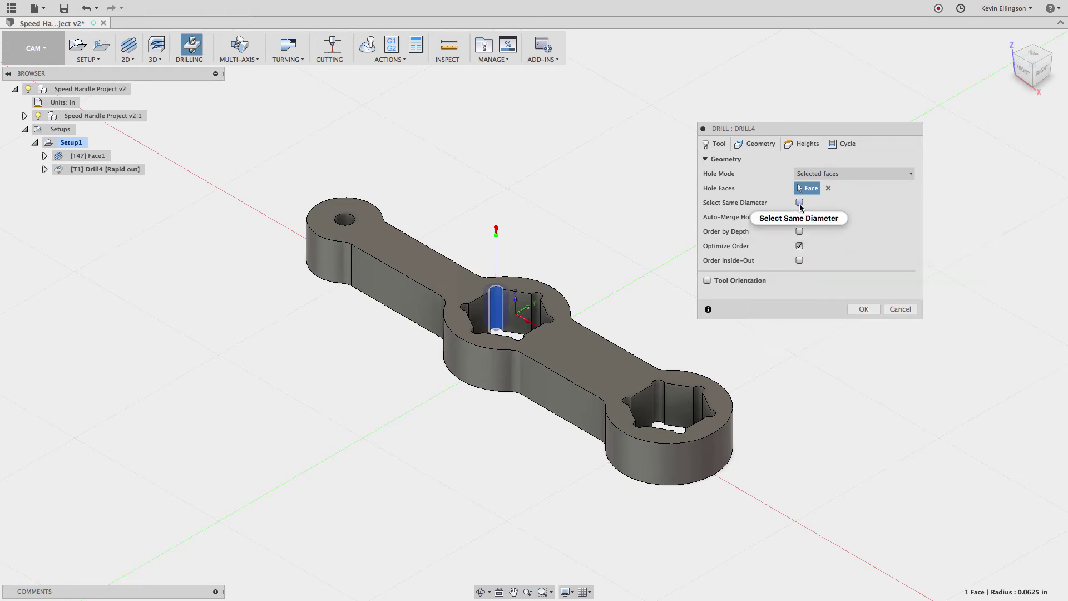
click(799, 203)
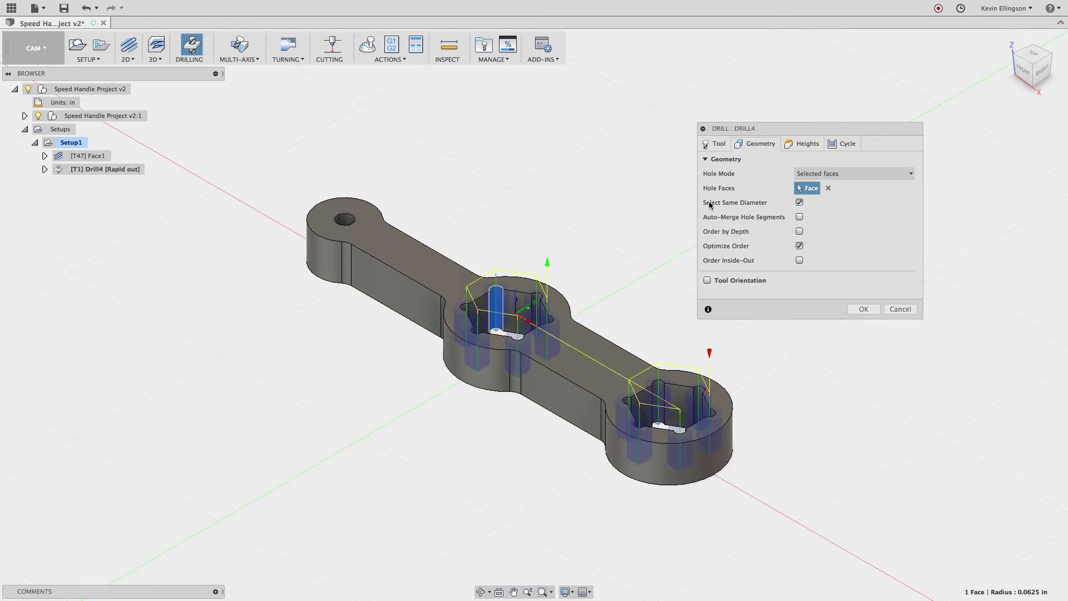
Measure the drill's bottom height from Hole top with a -.05 offset.
click(802, 147)
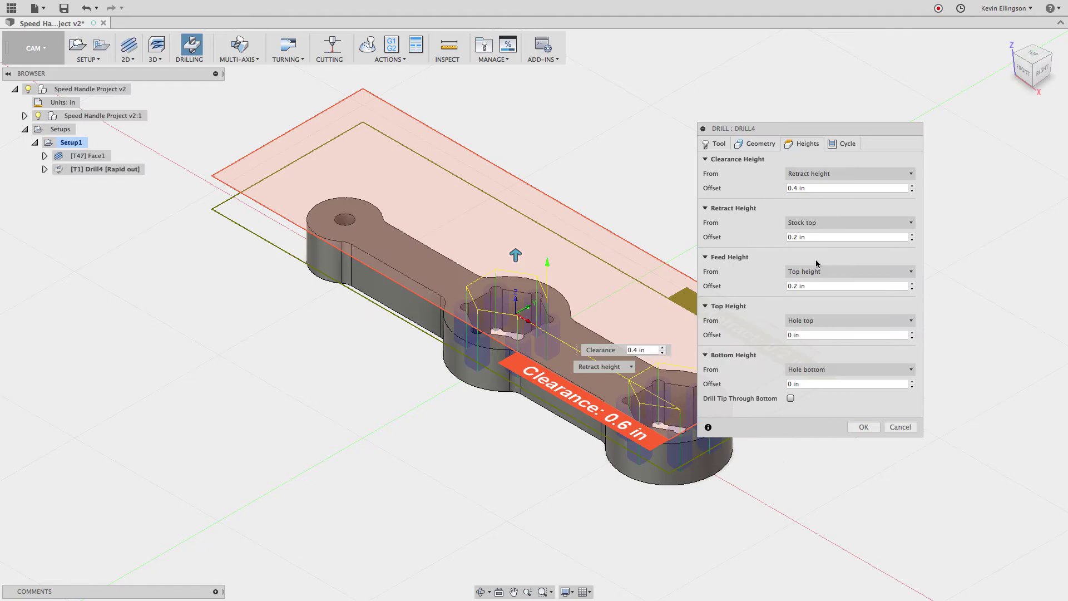
click(822, 368)
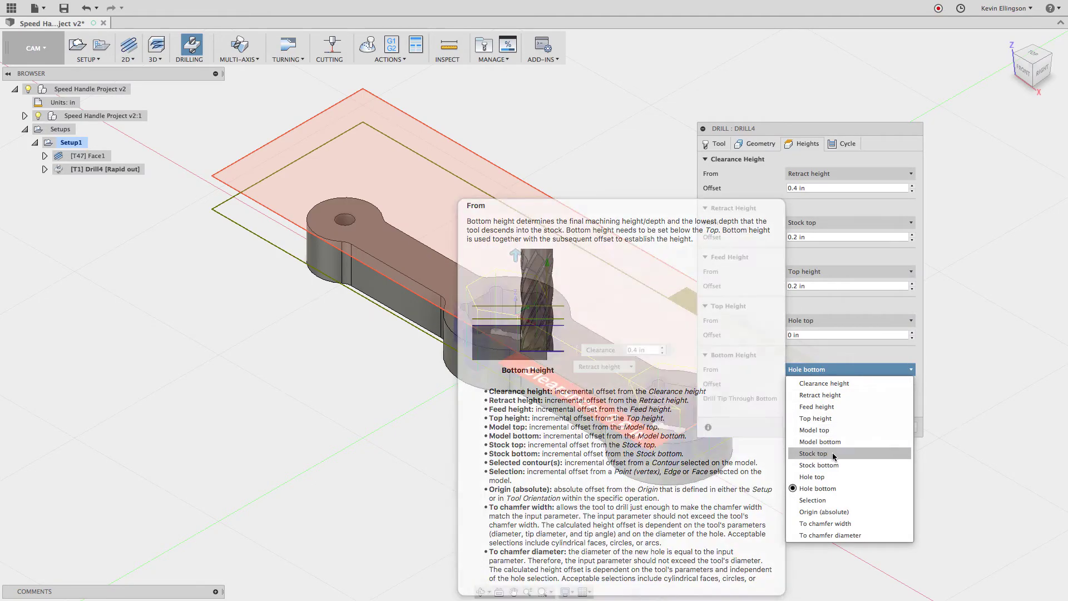
click(812, 477)
click(815, 383)
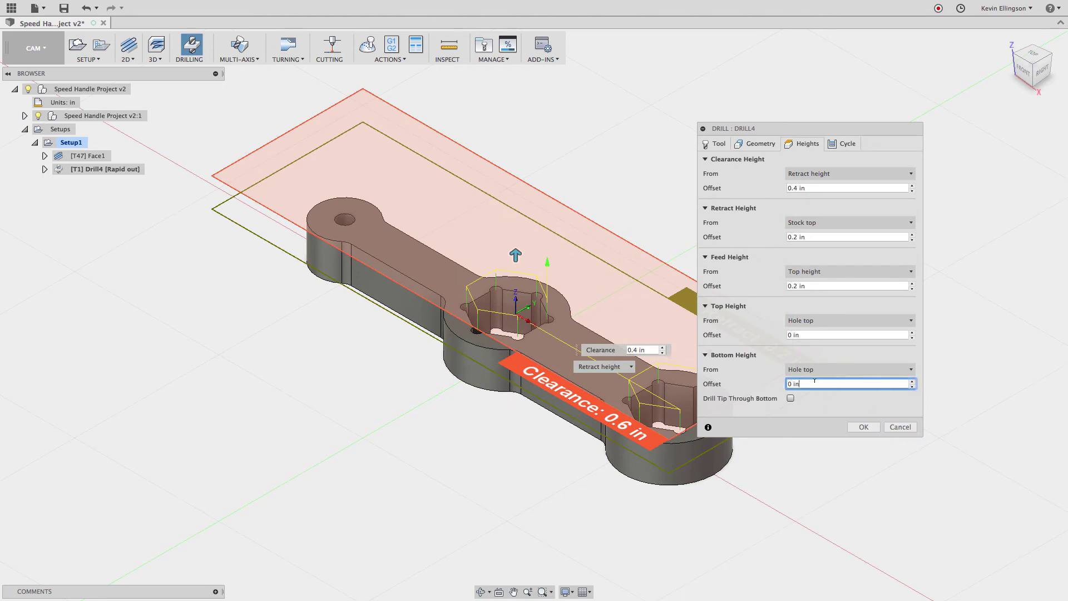
drag(815, 384, 775, 380)
text(-.05)
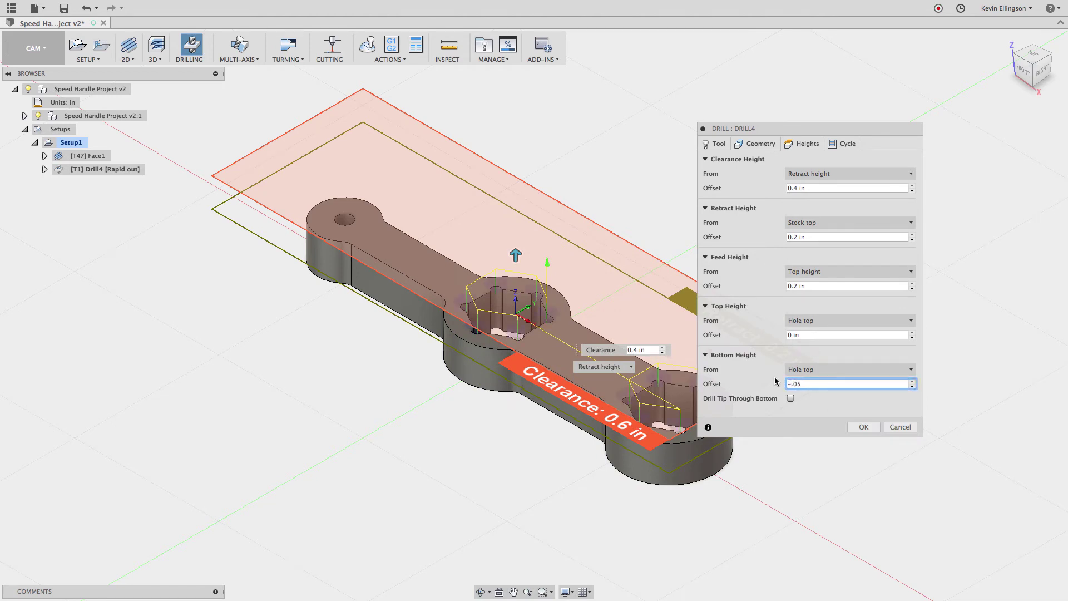
Finish Drill4, then open Face1's Compare and Edit with the filter left on All.
click(862, 427)
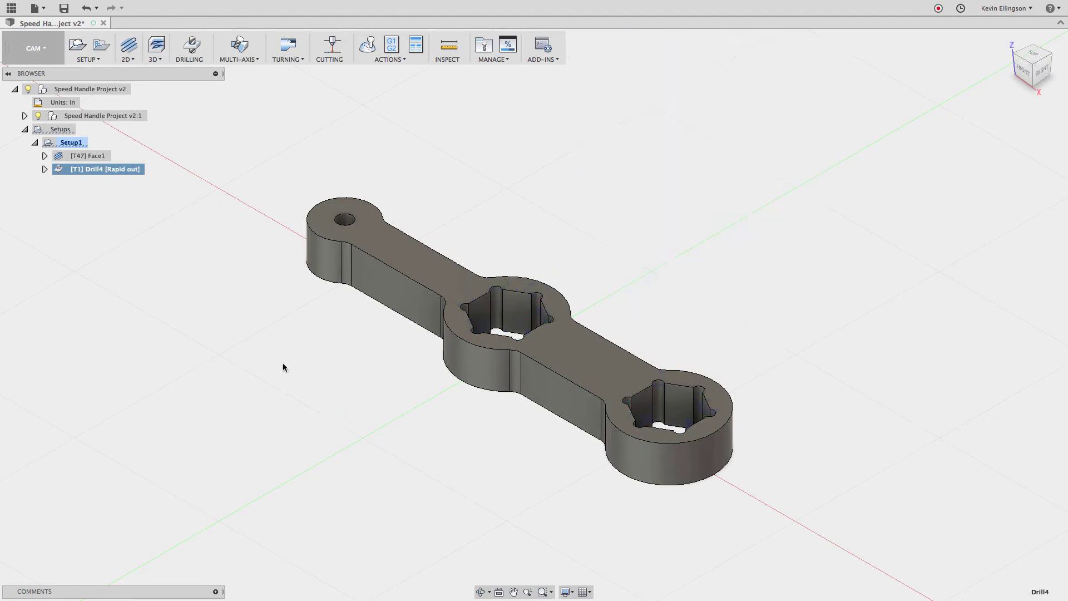
click(282, 368)
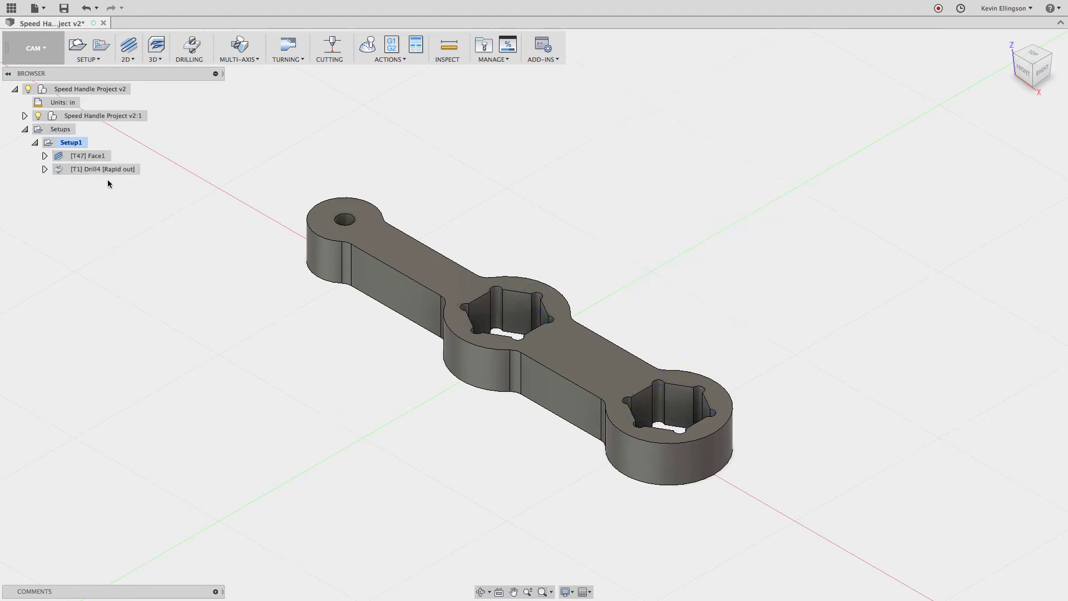
right_click(97, 158)
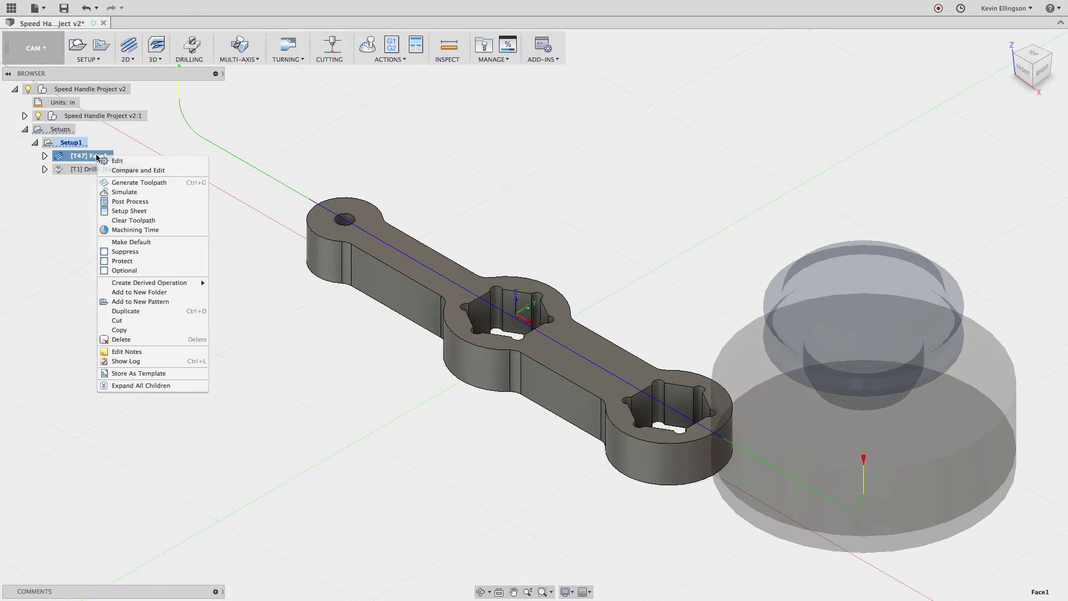
click(126, 171)
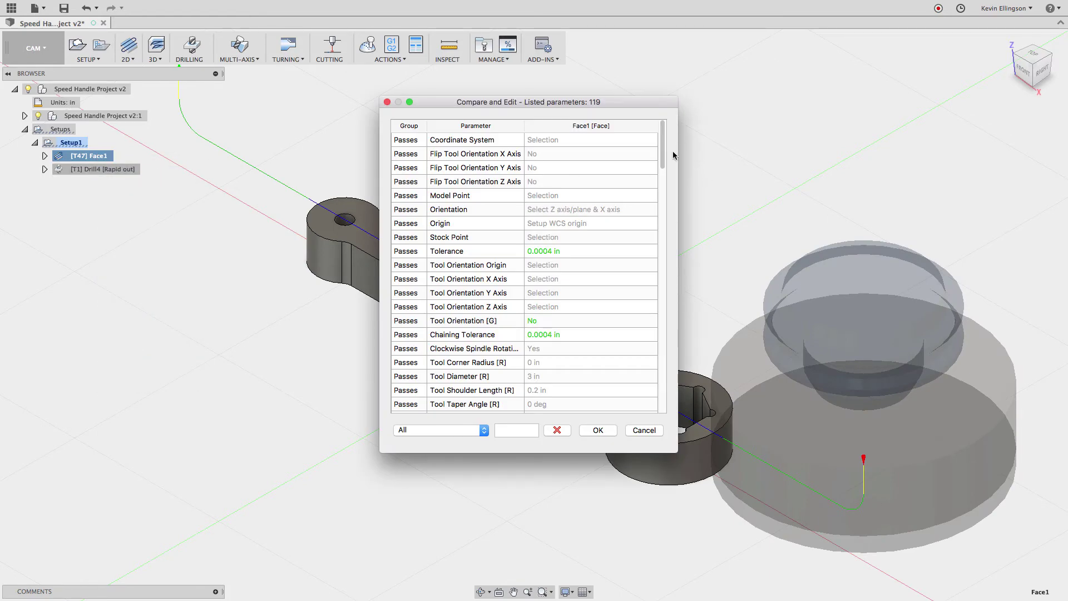
mouse_move(663, 143)
mouse_down()
mouse_move(664, 236)
mouse_move(666, 135)
mouse_up()
click(483, 436)
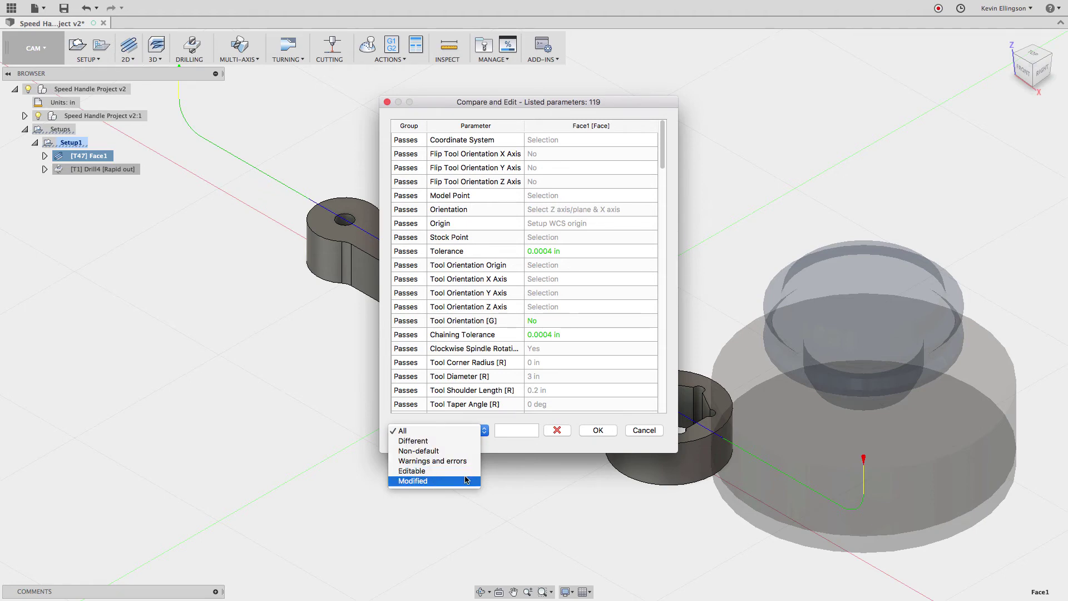
click(523, 429)
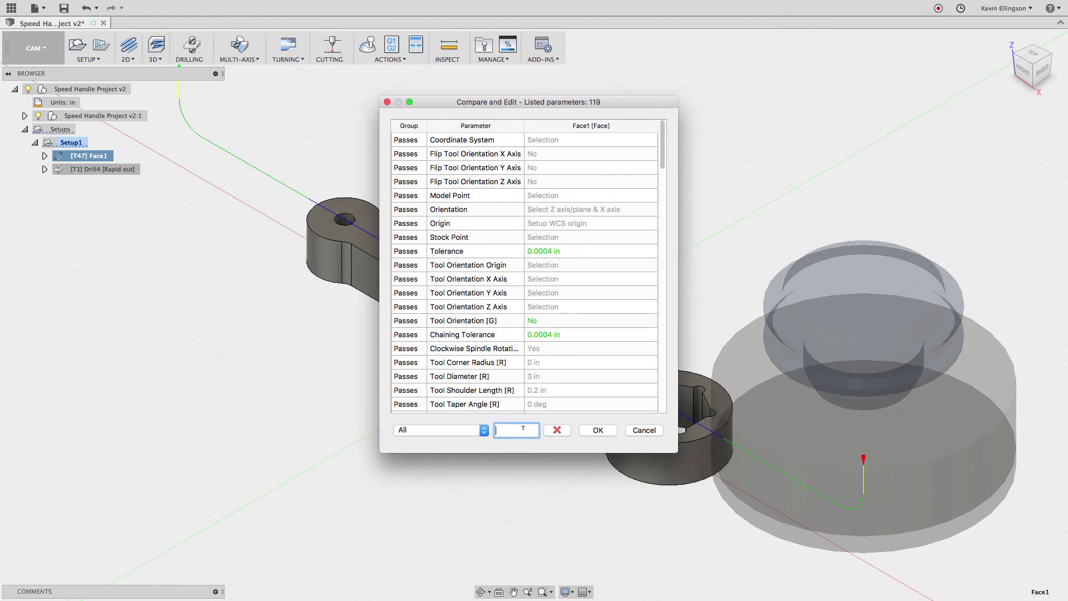
Filter Face1's parameters by 'extend' and make Extend Before Retract (Yes) the default.
text(select)
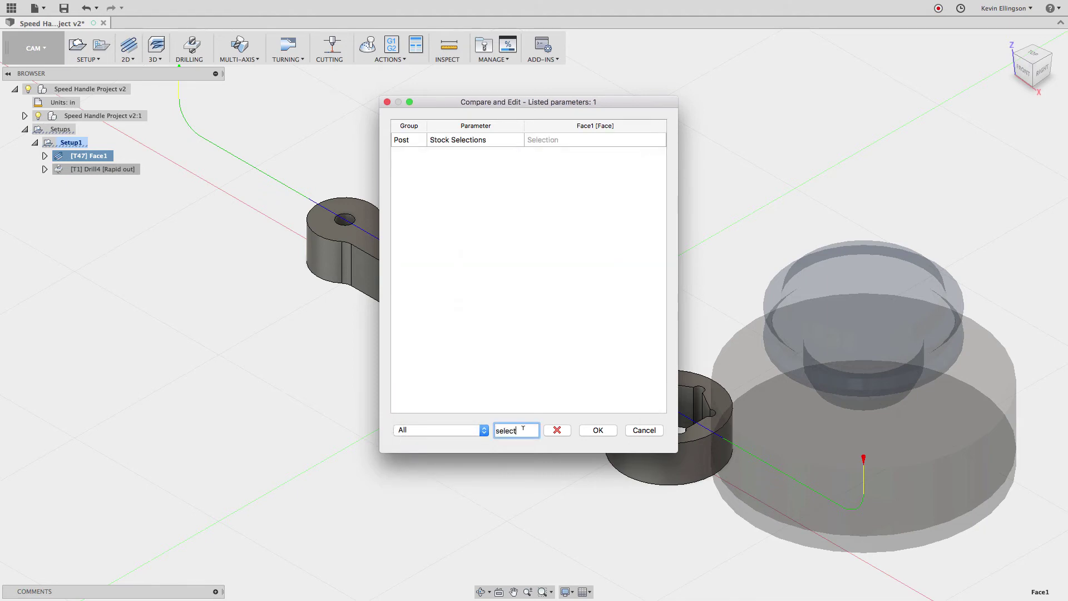
key(BackSpace)
key(BackSpace)
key(BackSpace)
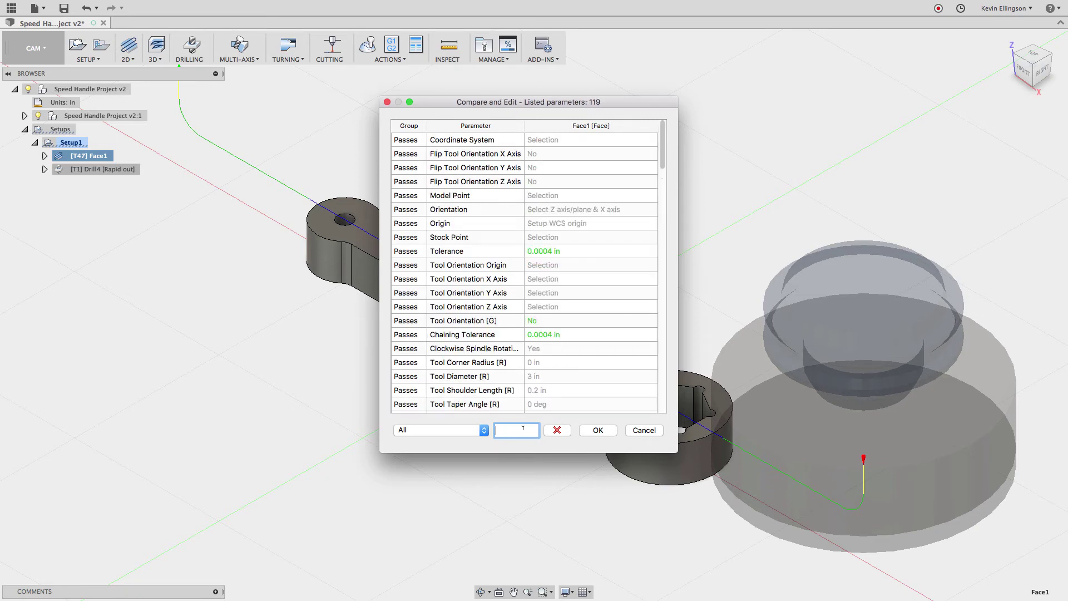
text(extend)
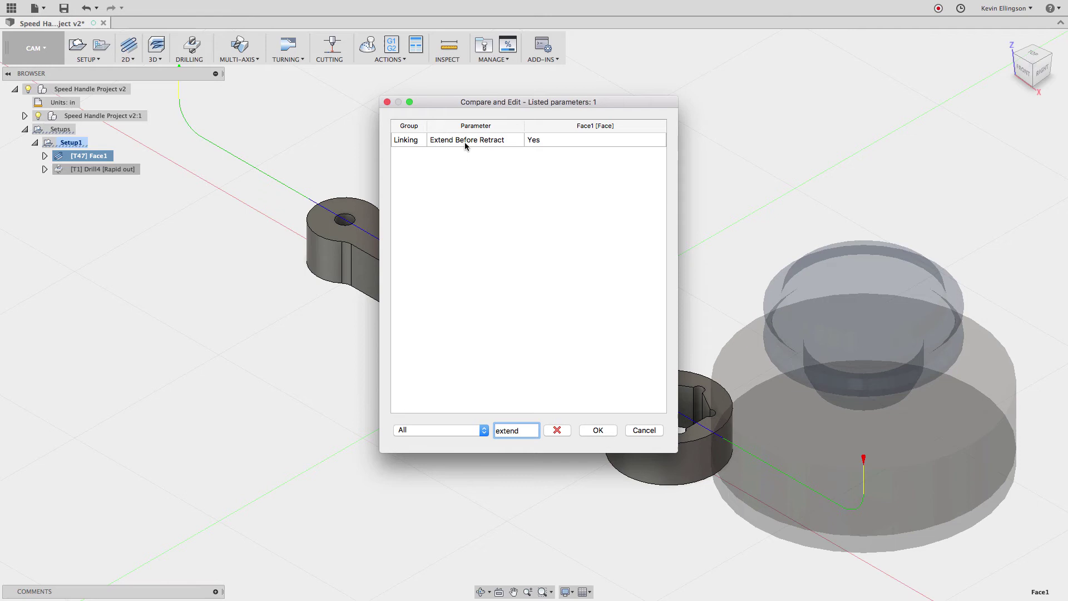
right_click(555, 144)
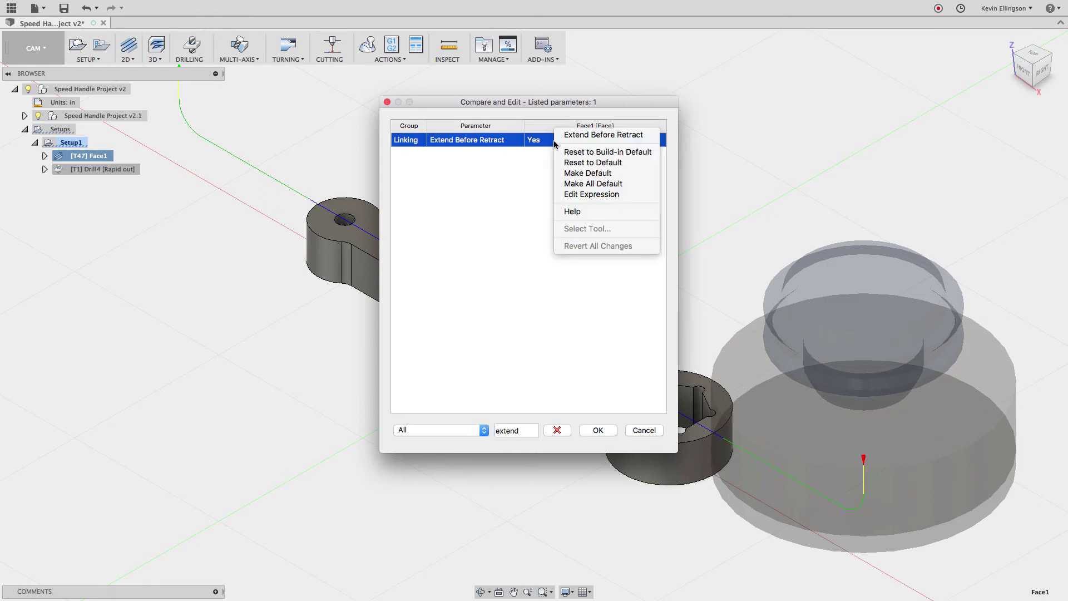
click(574, 174)
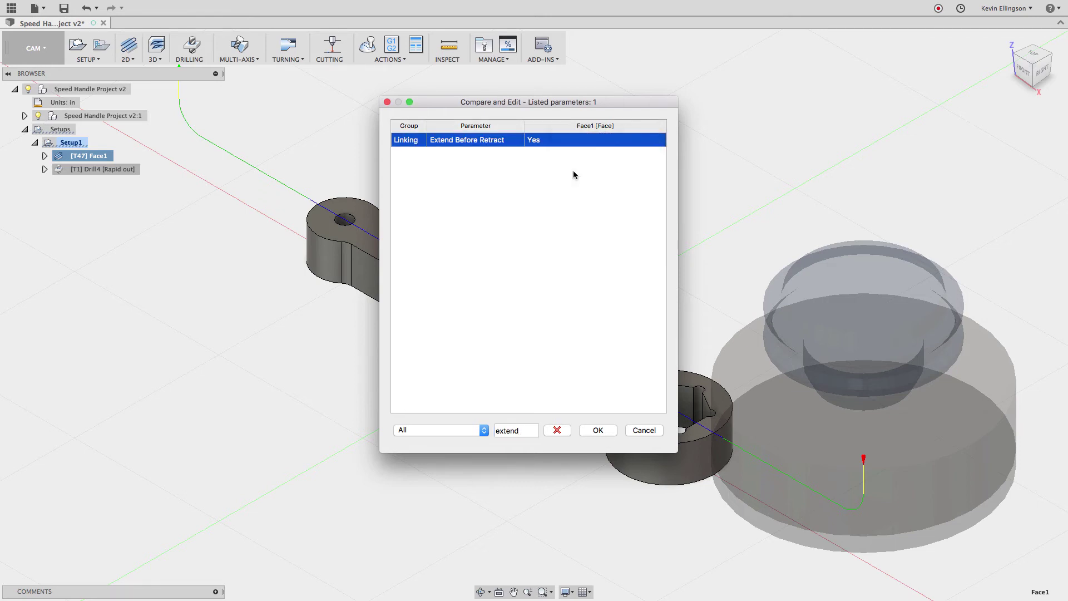
click(607, 431)
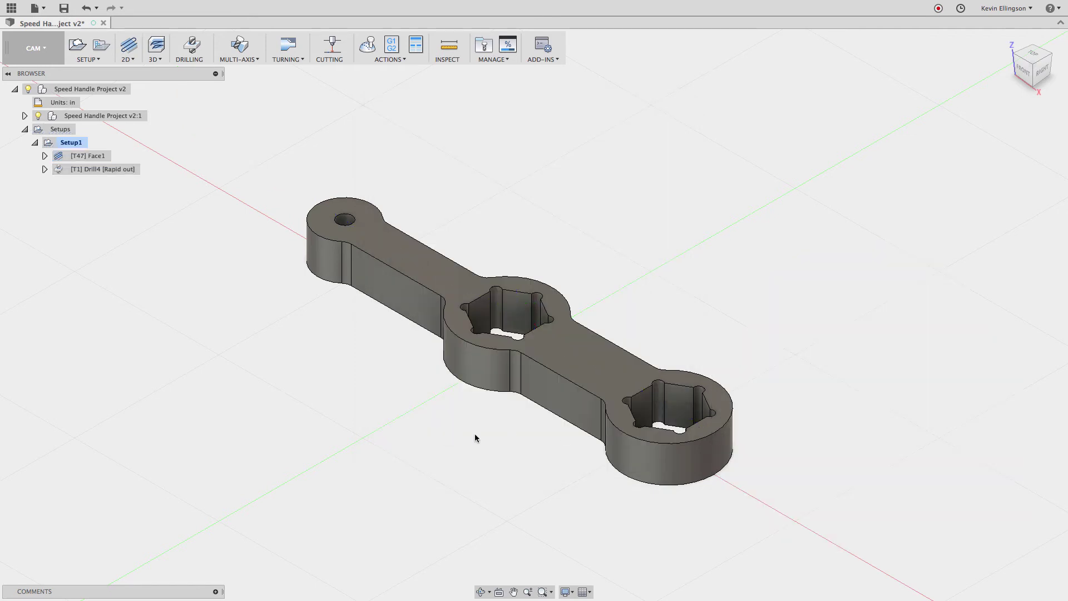
In Drill4's Compare and Edit, filter by 'selec' and make Select Same Diameter the default.
click(111, 171)
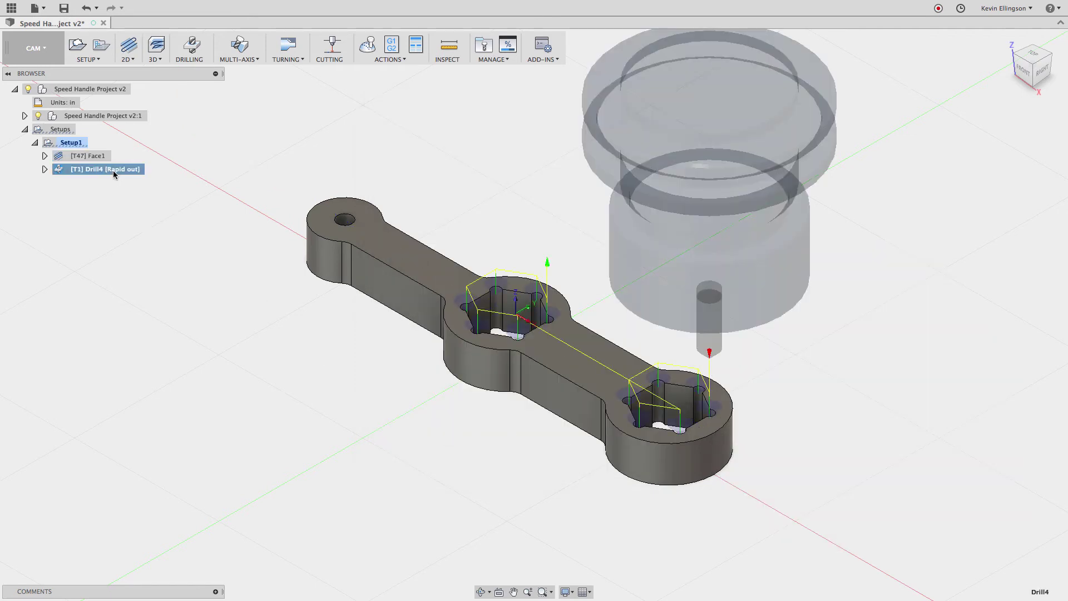
right_click(113, 171)
click(145, 187)
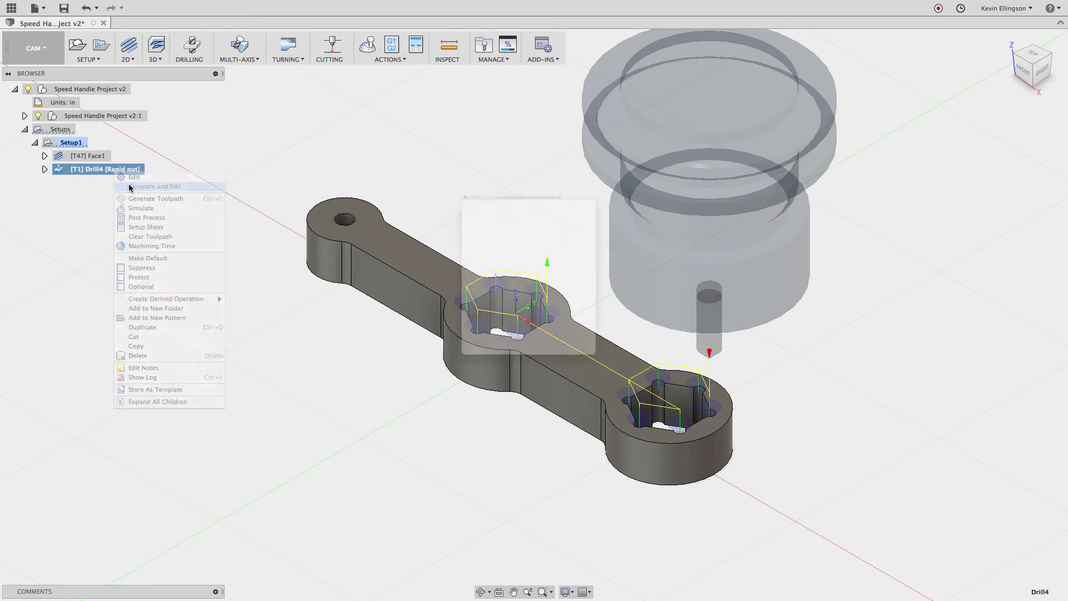
click(513, 427)
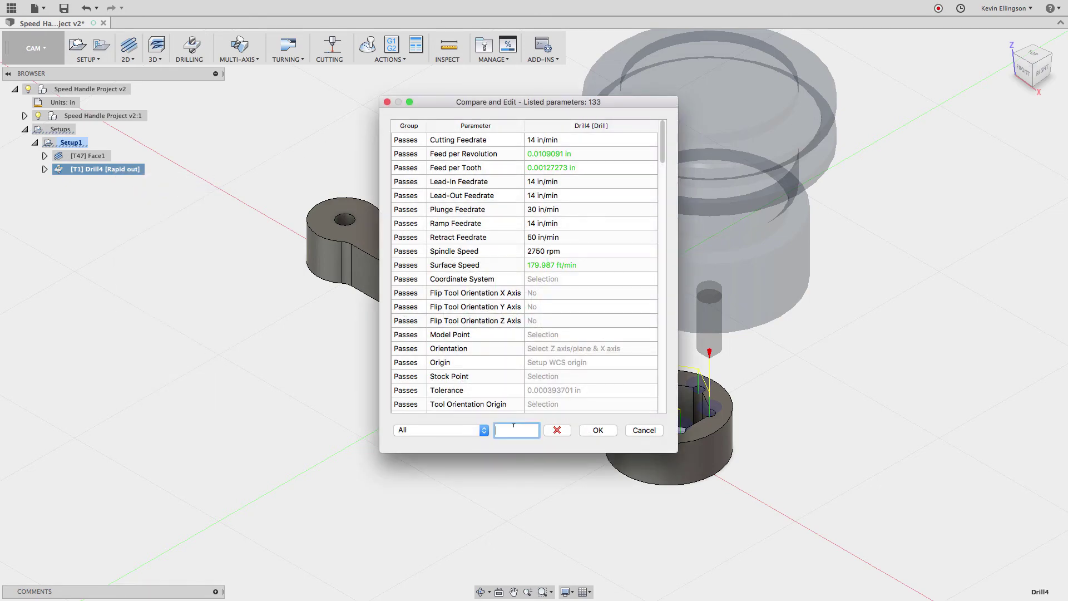
text(select)
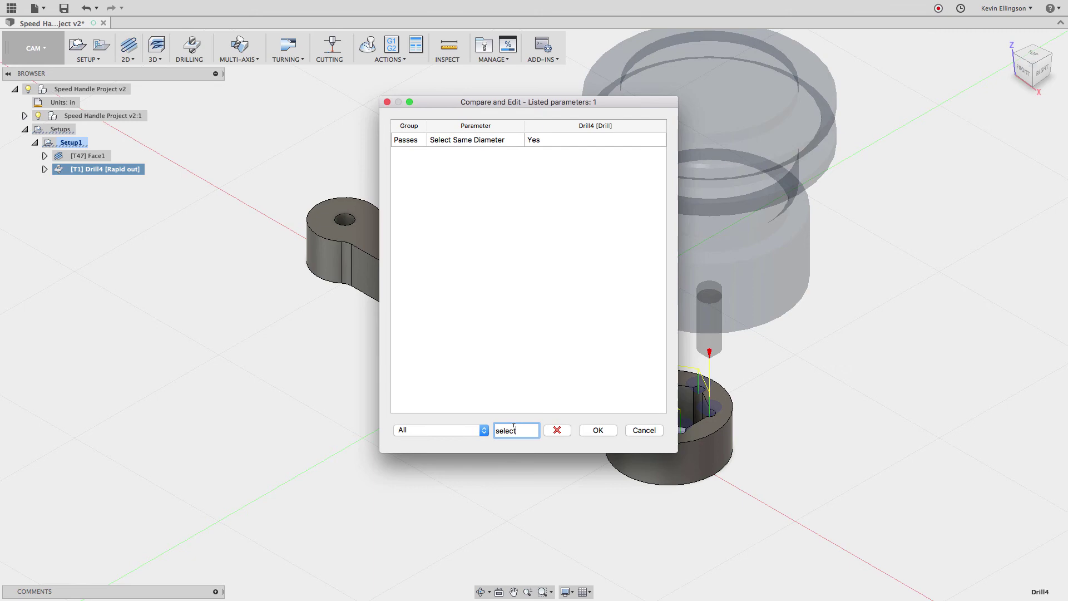
right_click(550, 140)
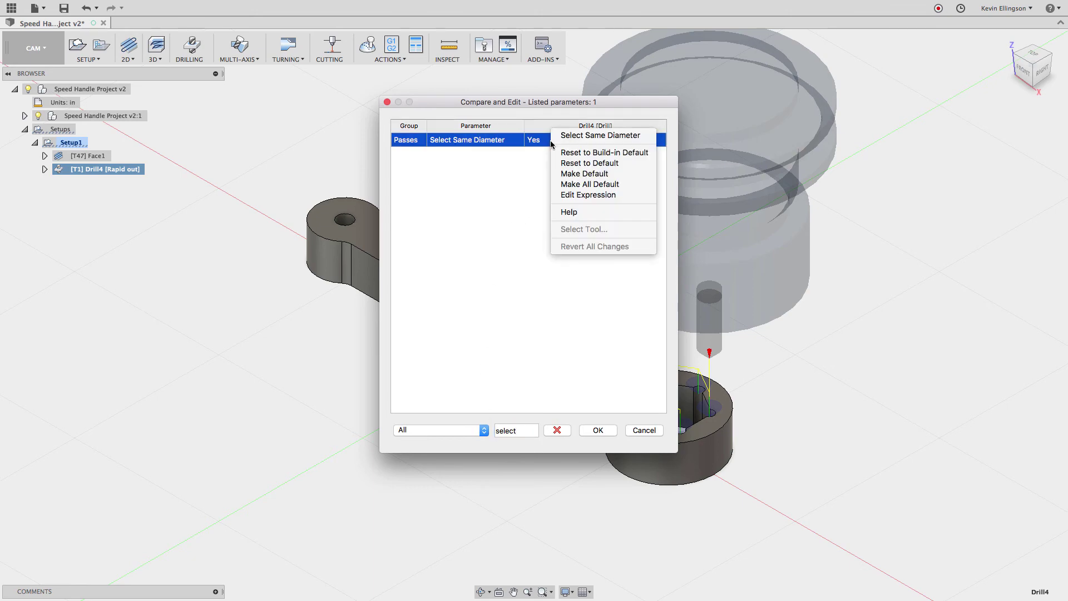
click(561, 174)
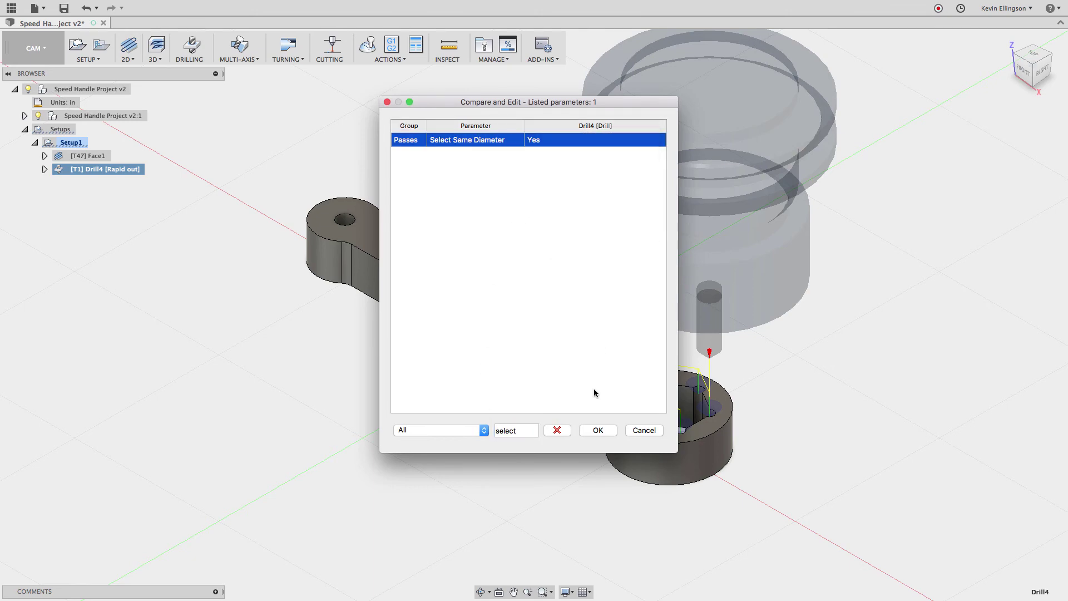
click(595, 430)
Delete the Face1 and Drill4 operations.
click(102, 157)
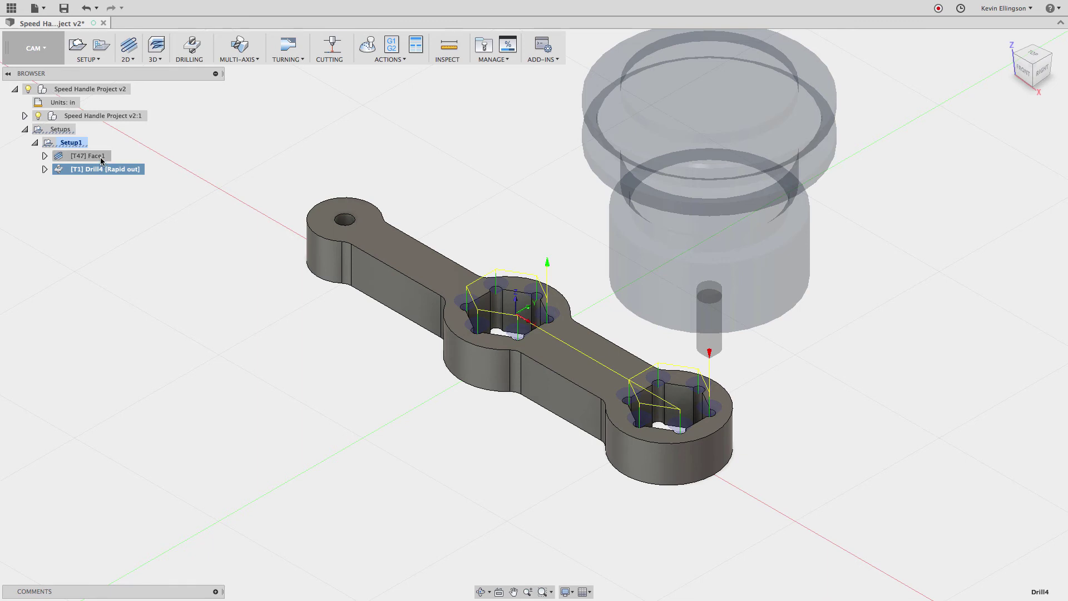
shift+click(100, 172)
right_click(100, 172)
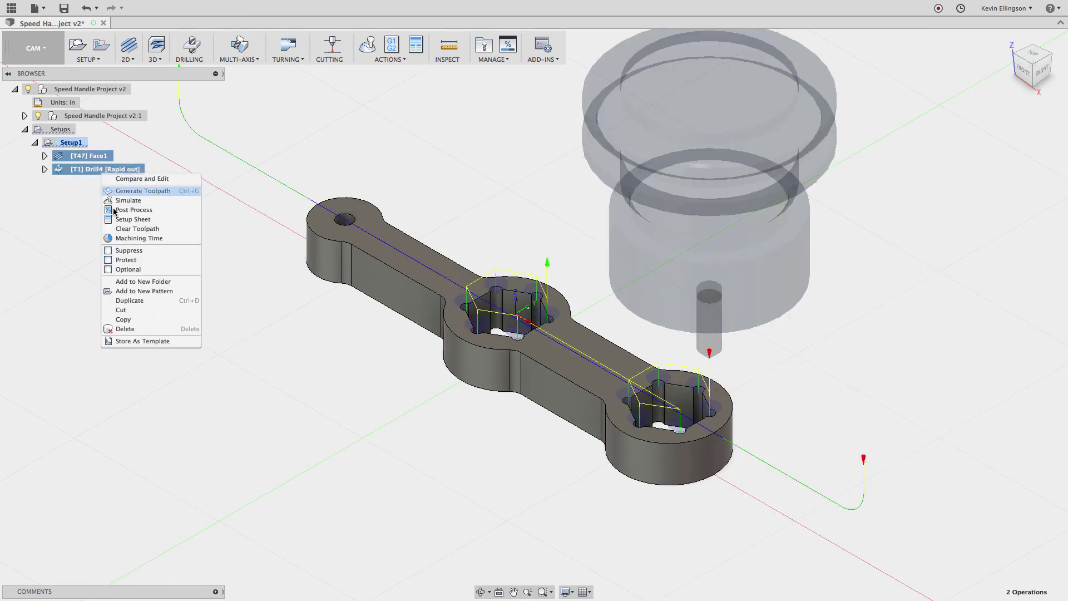
click(129, 329)
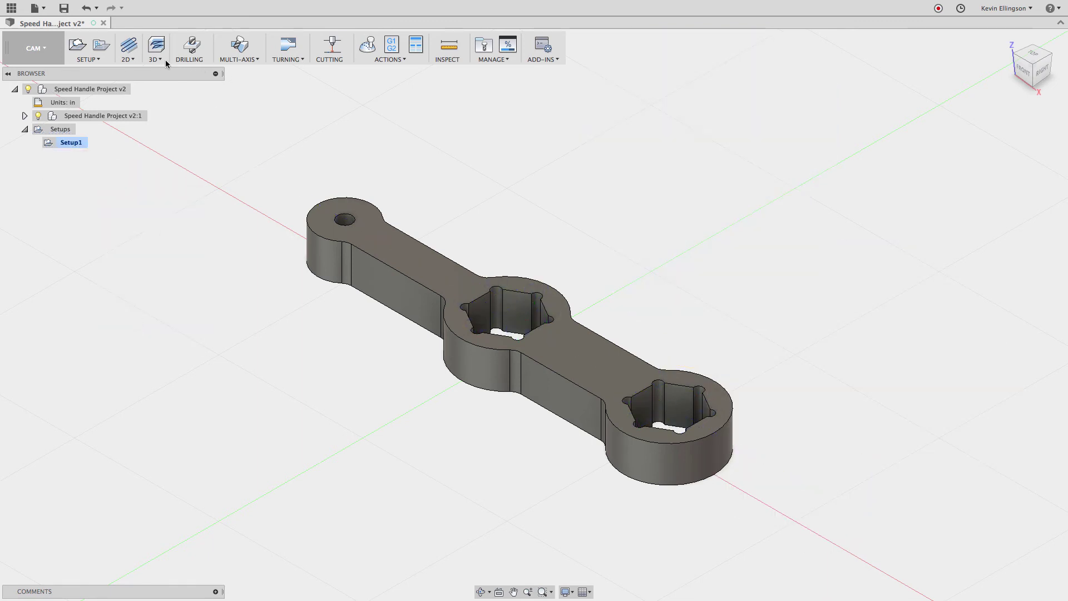
Create Face2 with the 47 Ø3" face mill, check its Linking settings, and generate it.
click(133, 58)
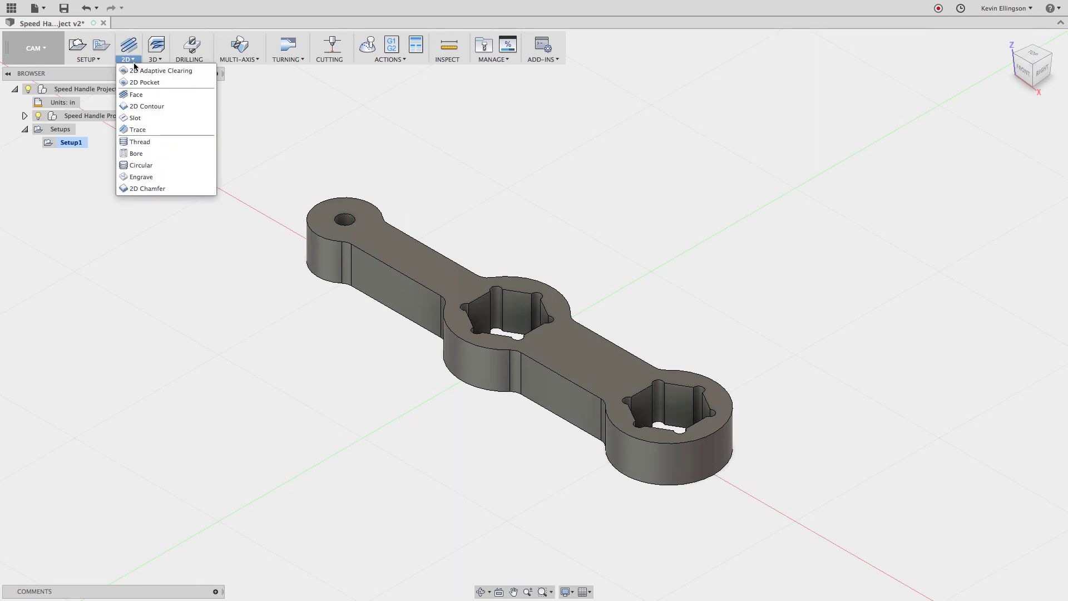
click(145, 94)
click(783, 173)
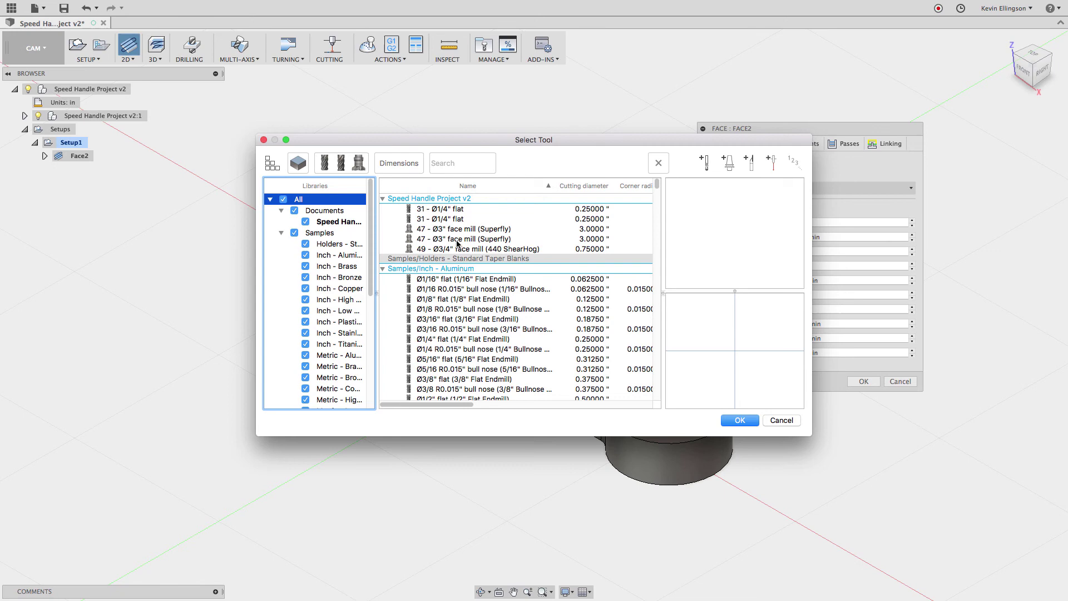
click(459, 240)
click(750, 421)
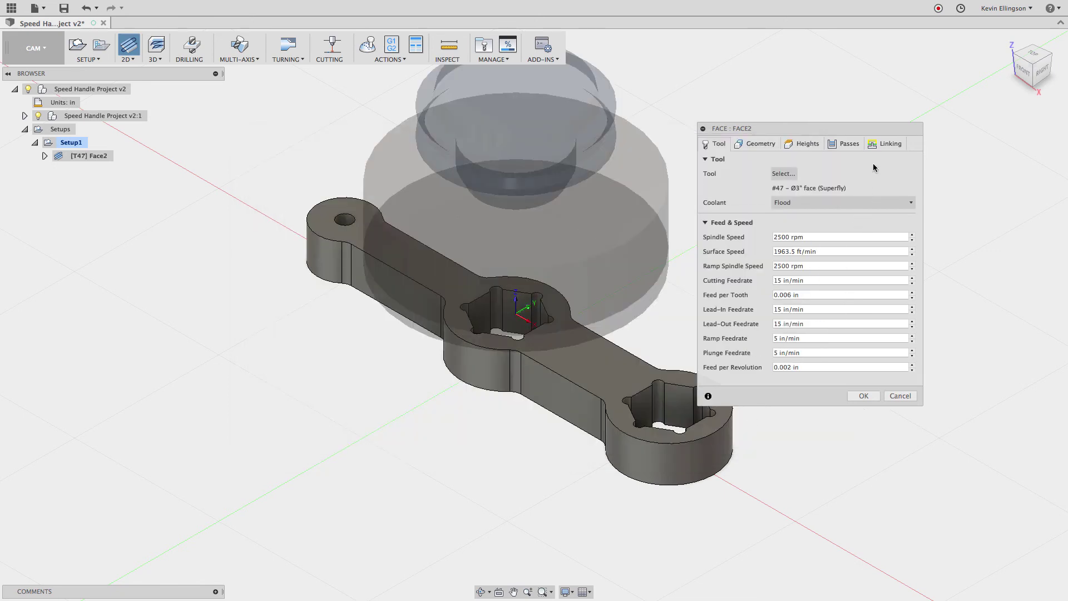
click(881, 144)
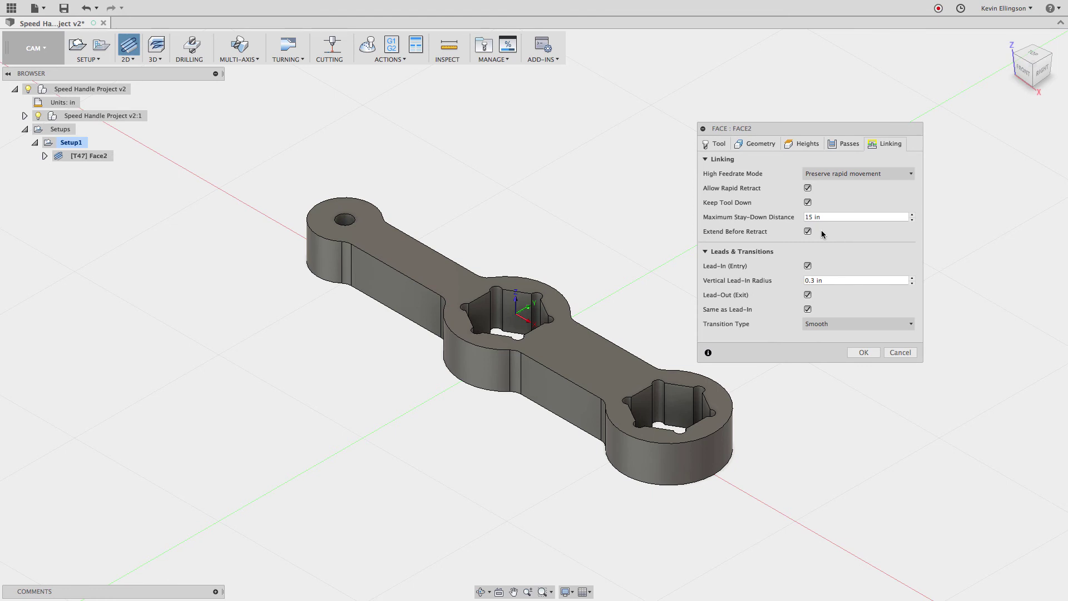
click(864, 352)
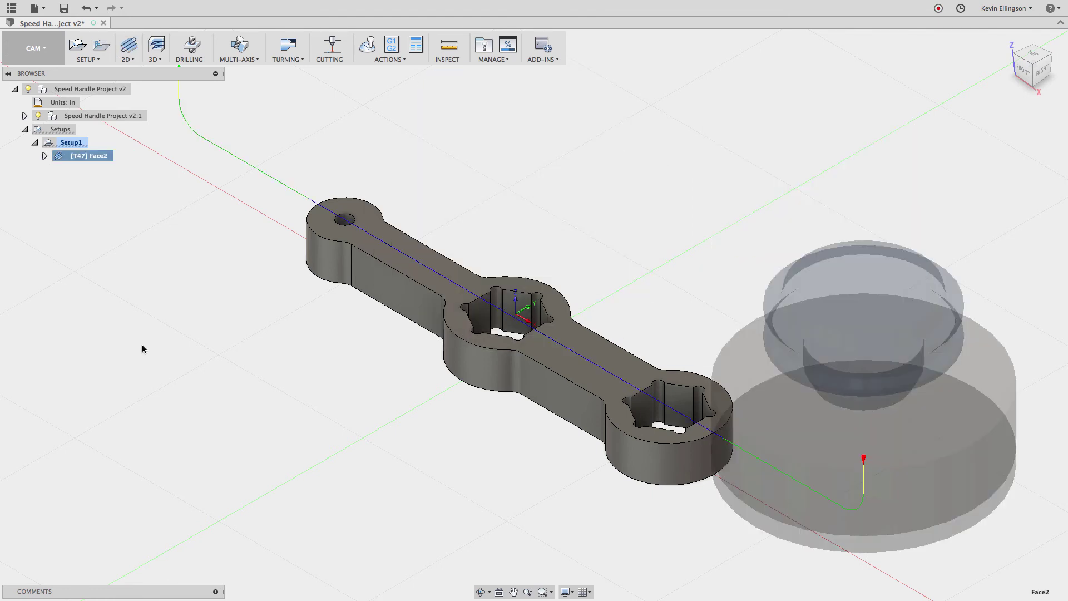
Create Drill5 with the Ø1/4" spot drill and pick a hole face inside the pocket.
click(190, 45)
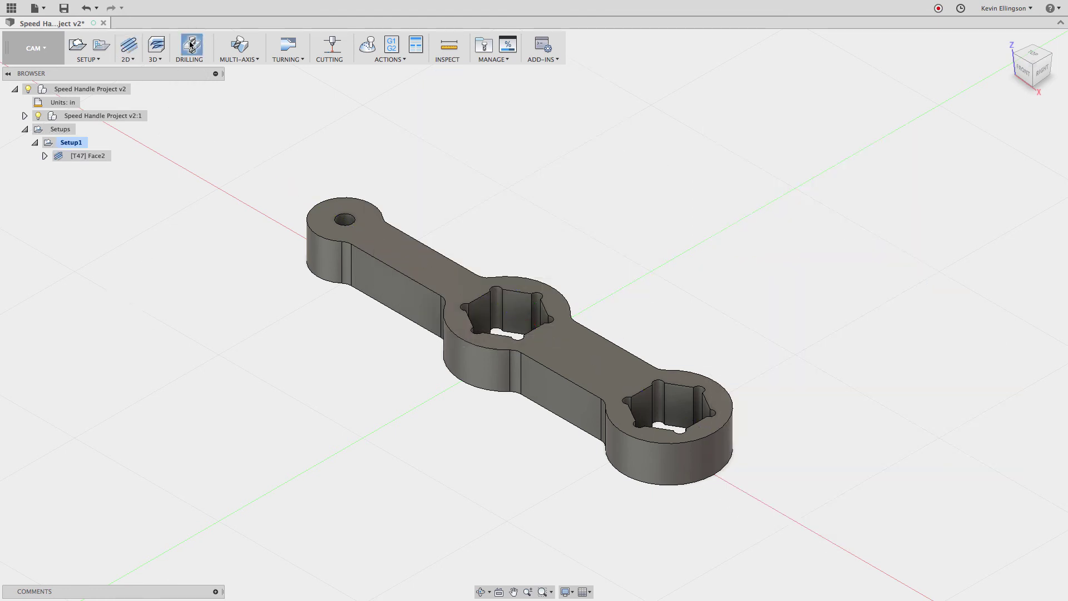
click(785, 174)
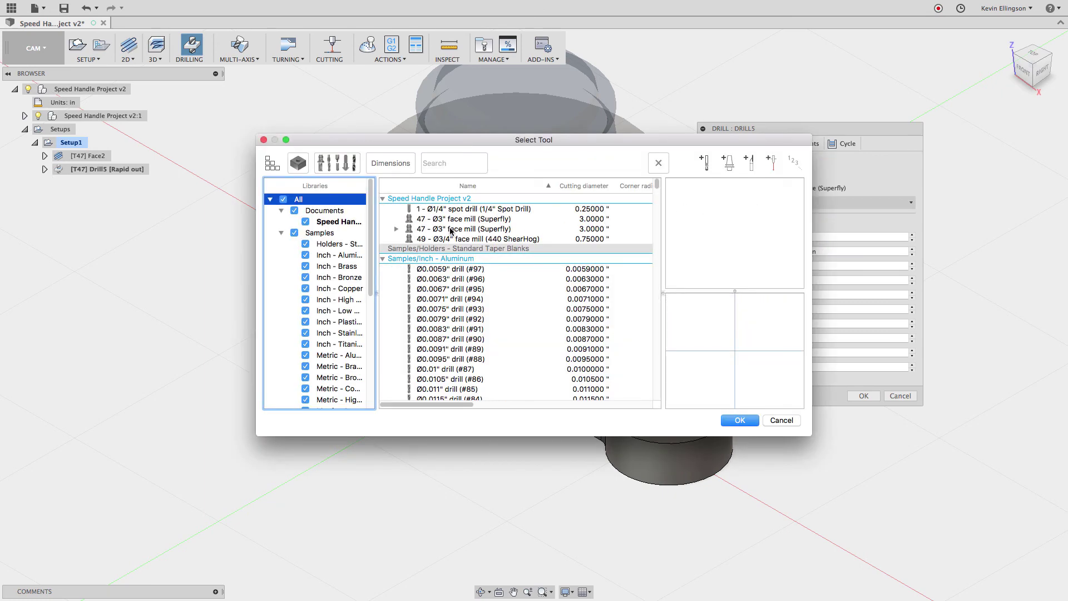
click(453, 210)
click(739, 421)
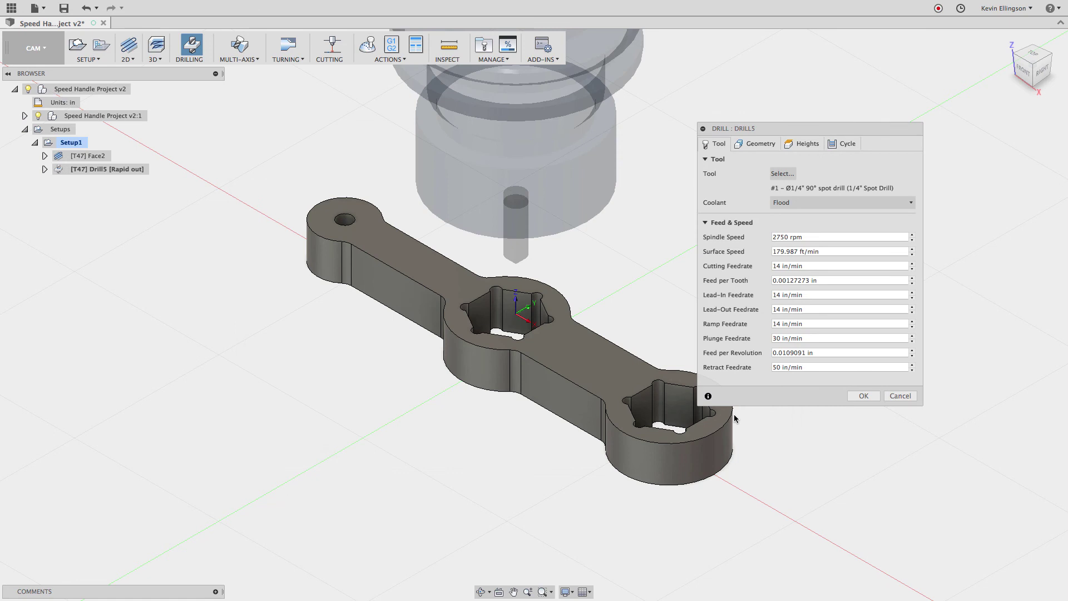
click(747, 144)
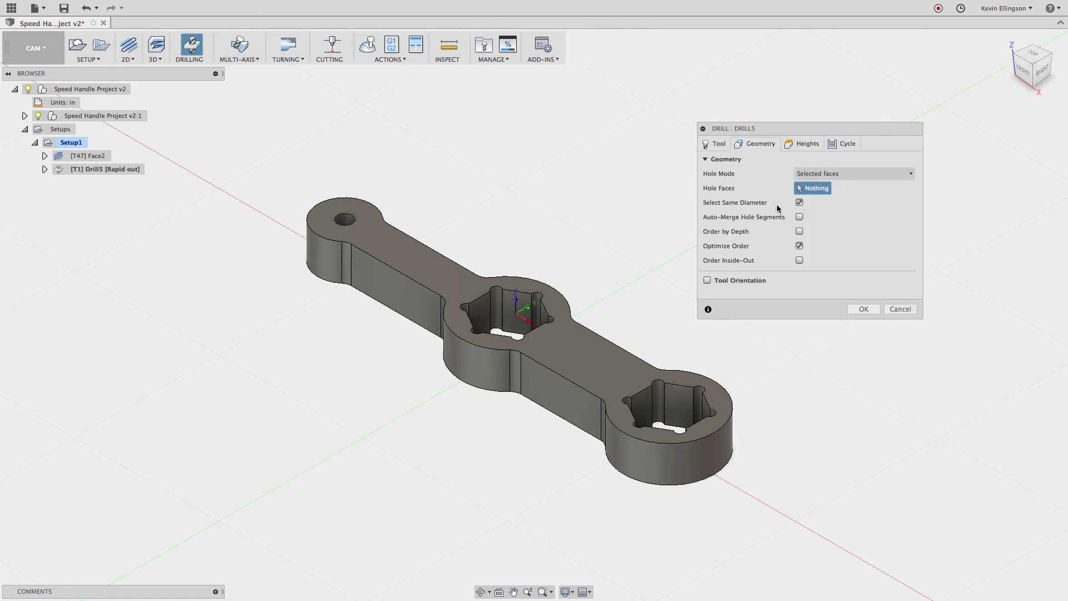
click(496, 294)
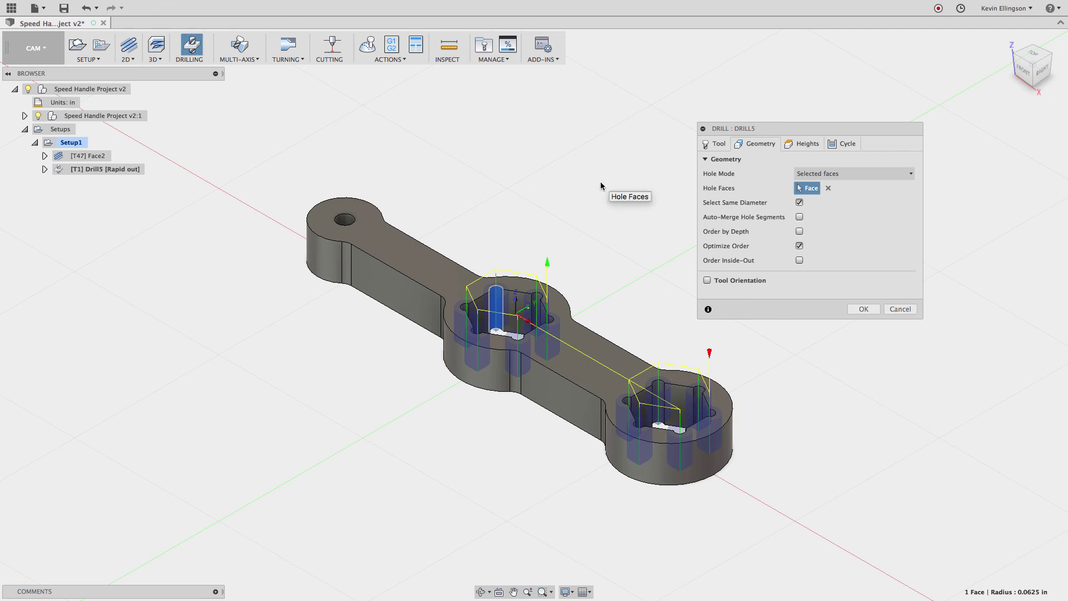